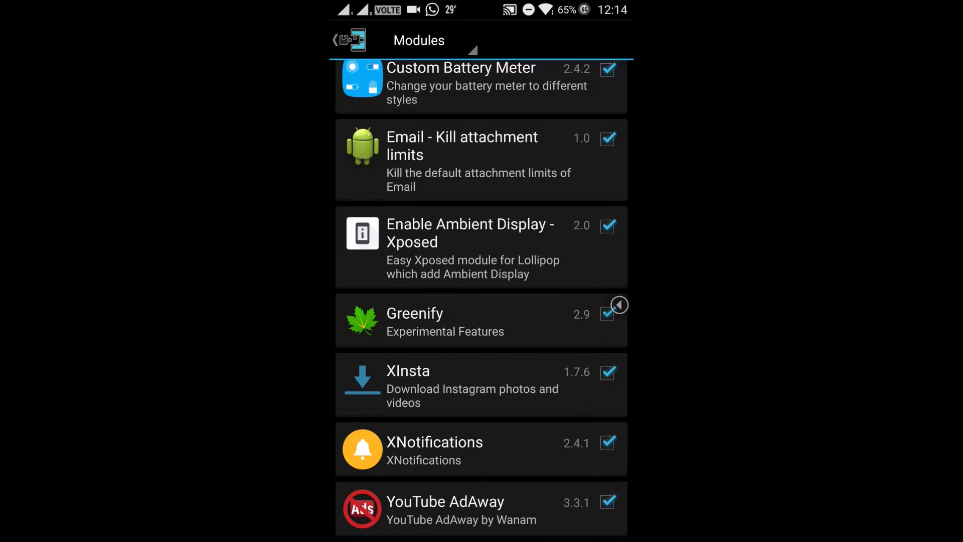
Switch Xposed Installer back to the Modules page using the section dropdown.
{"action": "left_click", "coordinate": [429, 40]}
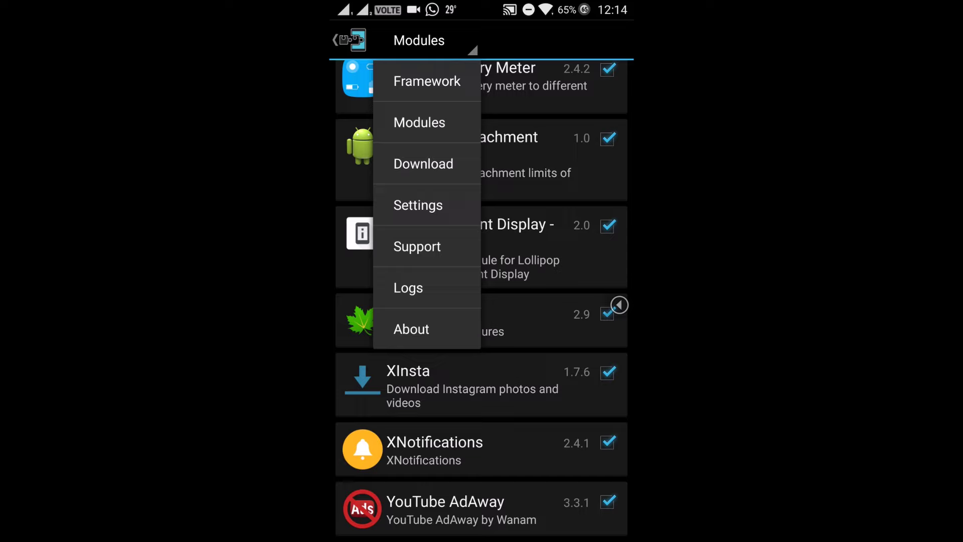
{"action": "left_click", "coordinate": [420, 122]}
{"action": "scroll", "coordinate": [481, 302], "scroll_direction": "up", "scroll_amount": 10}
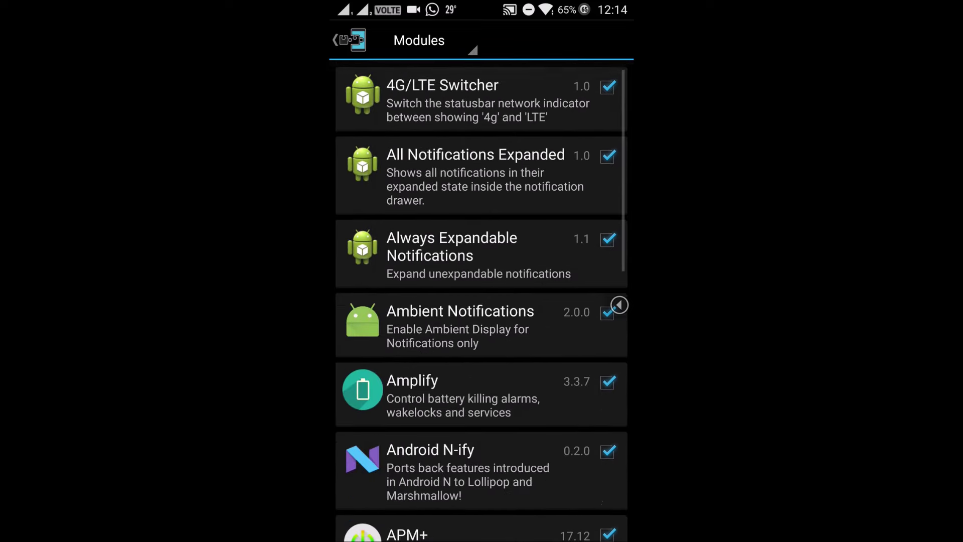
Launch Amplify from the modules list to view its wakelock and alarm statistics.
{"action": "left_click", "coordinate": [481, 394]}
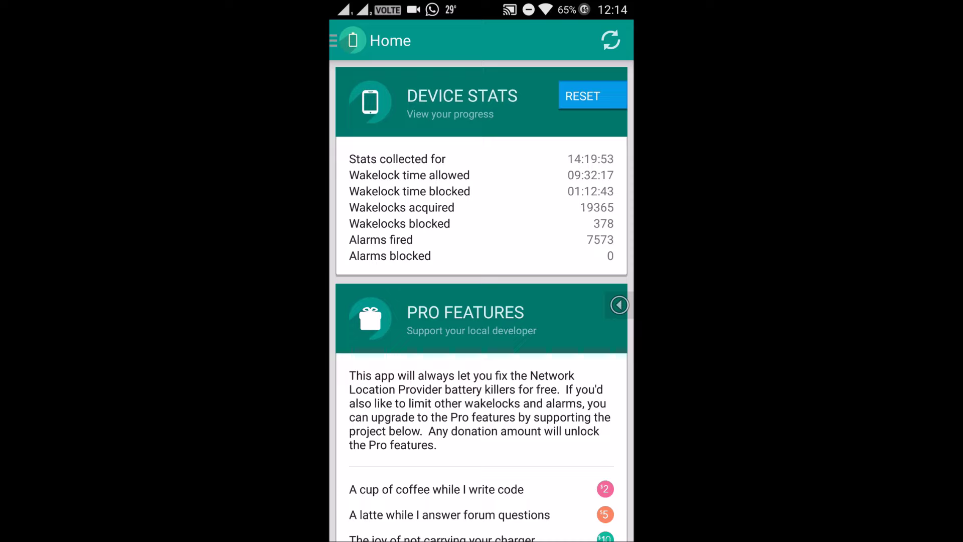
{"action": "scroll", "coordinate": [481, 301], "scroll_direction": "down", "scroll_amount": 1}
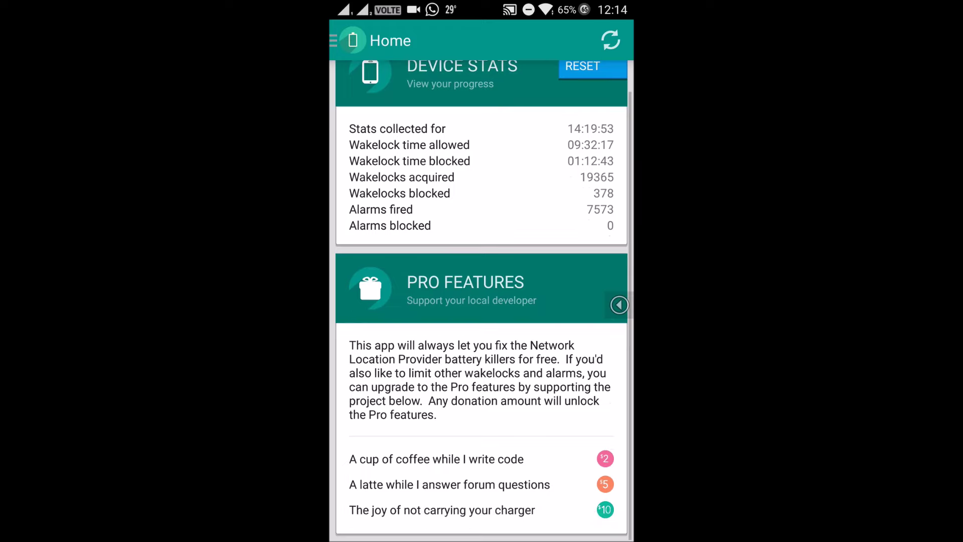
{"action": "scroll", "coordinate": [481, 301], "scroll_direction": "up", "scroll_amount": 1}
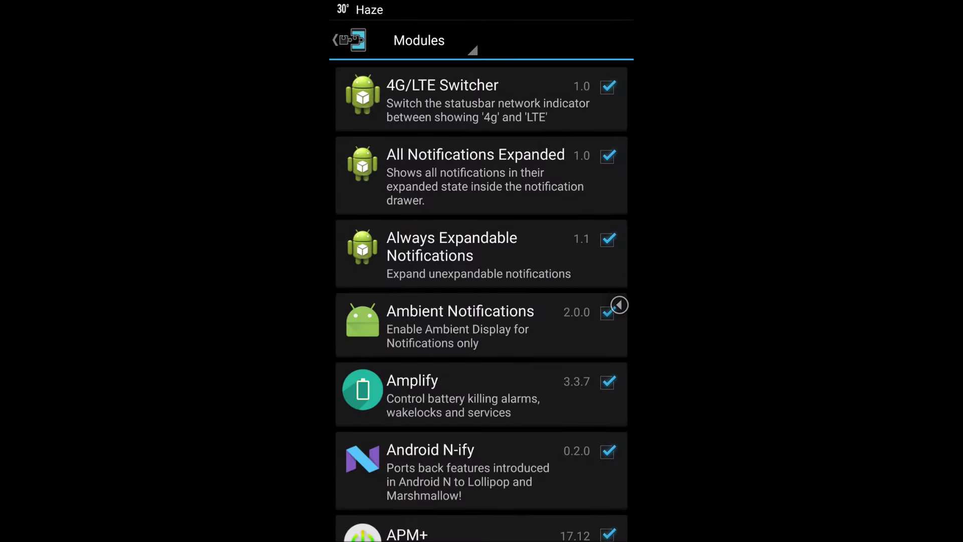
{"action": "scroll", "coordinate": [482, 300], "scroll_direction": "down", "scroll_amount": 3}
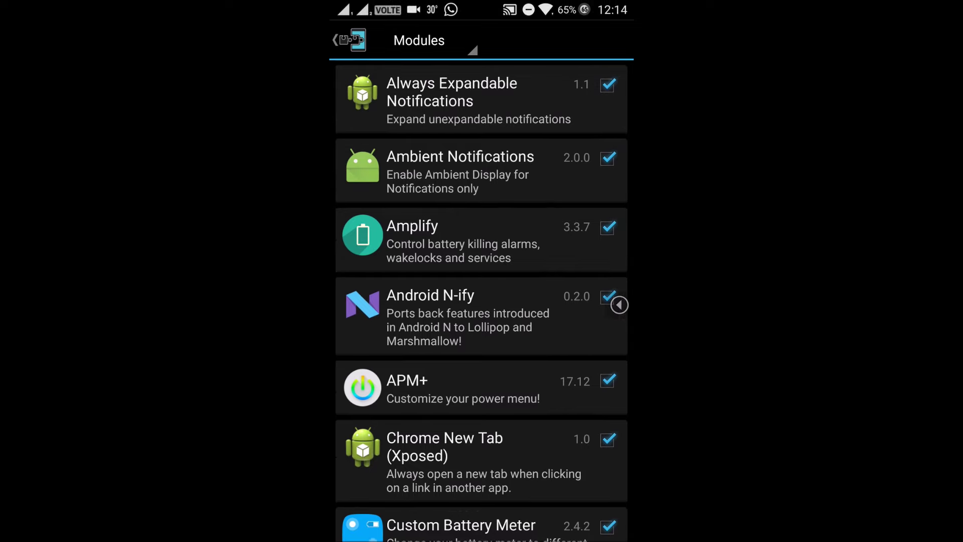
{"action": "scroll", "coordinate": [481, 301], "scroll_direction": "down", "scroll_amount": 4}
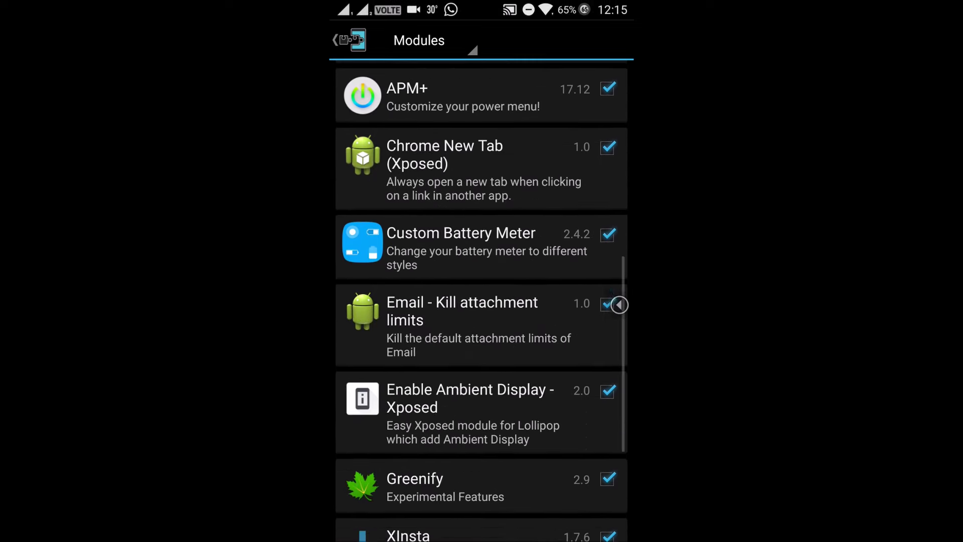
{"action": "scroll", "coordinate": [482, 301], "scroll_direction": "down", "scroll_amount": 2}
{"action": "scroll", "coordinate": [482, 301], "scroll_direction": "down", "scroll_amount": 2}
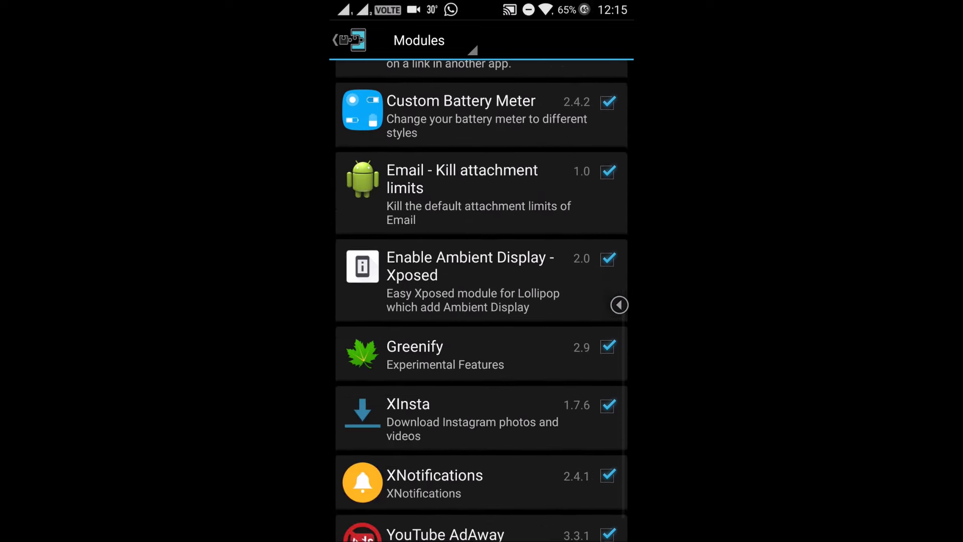
Open Greenify from its modules-list row, showing Root working mode and Aggressive Doze settings.
{"action": "left_click", "coordinate": [481, 354]}
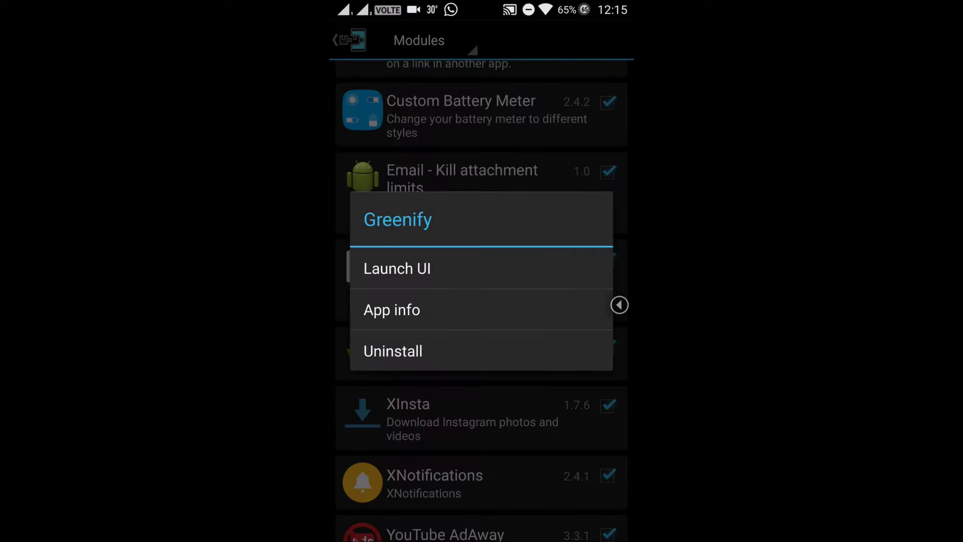
{"action": "left_click", "coordinate": [481, 353]}
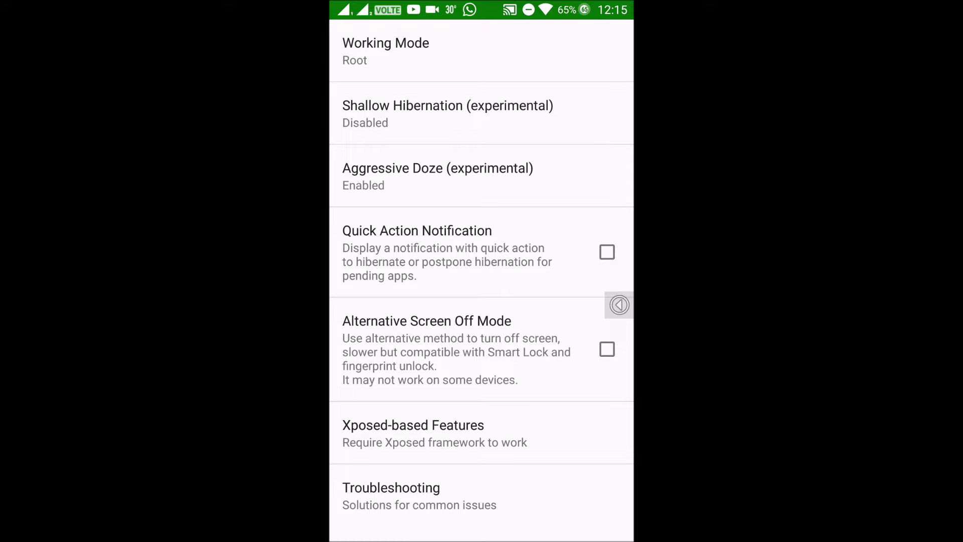
{"action": "scroll", "coordinate": [481, 301], "scroll_direction": "down", "scroll_amount": 1}
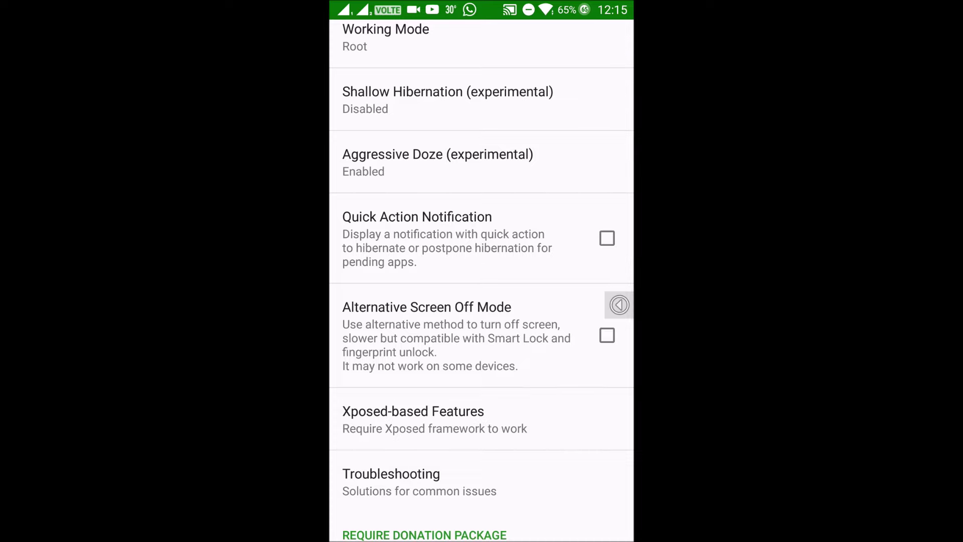
Open Greenify's Xposed-based Features page listing Deep Hibernation and GCM push options.
{"action": "left_click", "coordinate": [451, 419]}
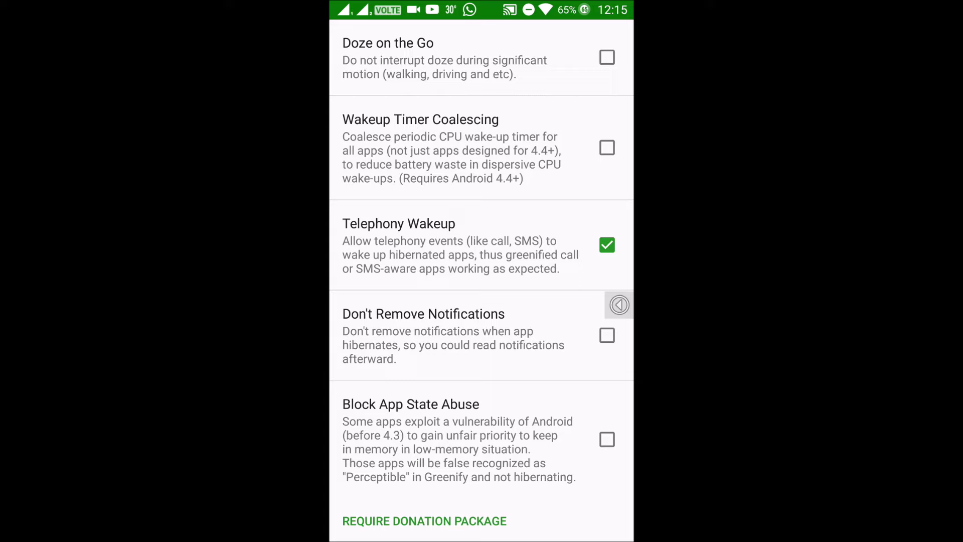
{"action": "scroll", "coordinate": [481, 301], "scroll_direction": "down", "scroll_amount": 5}
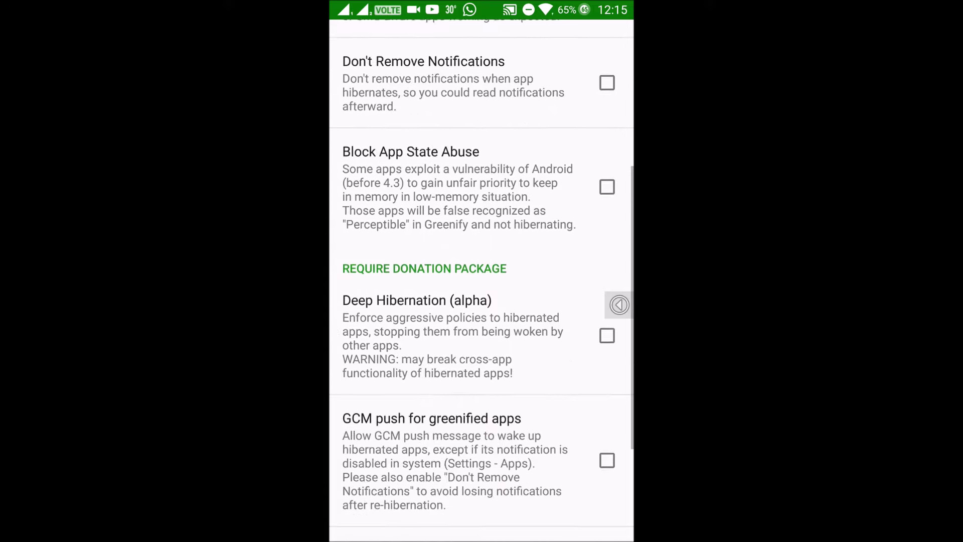
{"action": "scroll", "coordinate": [482, 300], "scroll_direction": "down", "scroll_amount": 2}
{"action": "scroll", "coordinate": [481, 301], "scroll_direction": "up", "scroll_amount": 6}
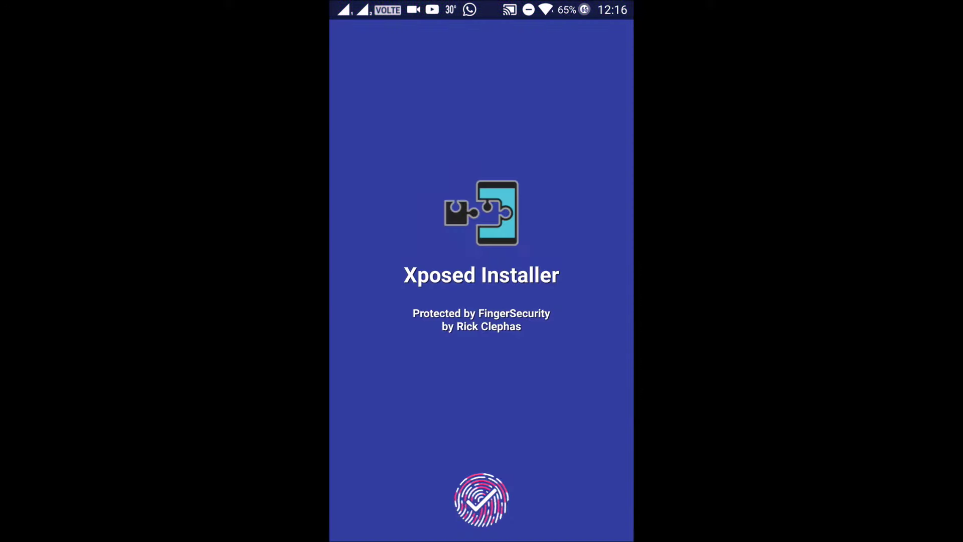
{"action": "scroll", "coordinate": [481, 301], "scroll_direction": "down", "scroll_amount": 3}
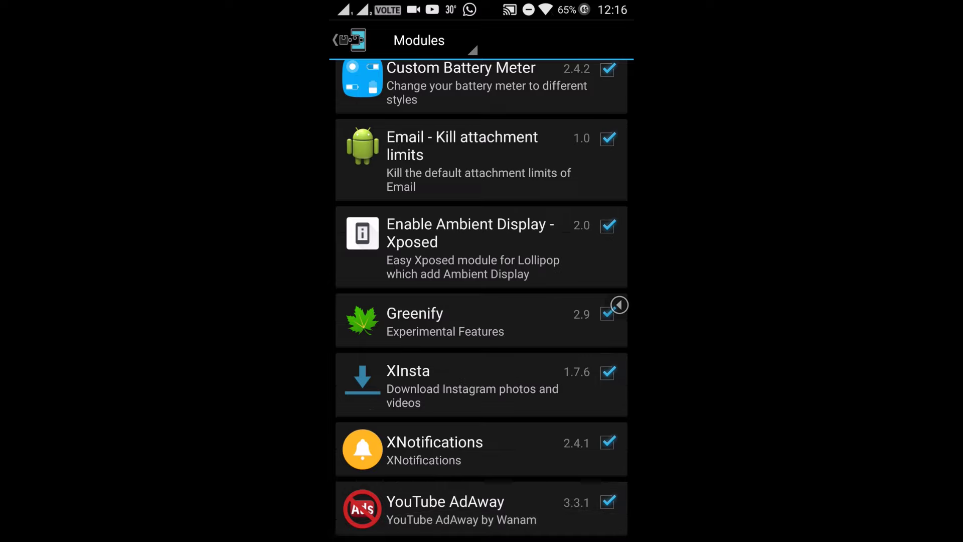
Bring up the XInsta module's context menu in the Modules list.
{"action": "left_click", "coordinate": [482, 385]}
{"action": "left_click", "coordinate": [481, 113]}
Launch XInsta, grant storage access, and check the Download/Instagram video save folder.
{"action": "left_click", "coordinate": [482, 384]}
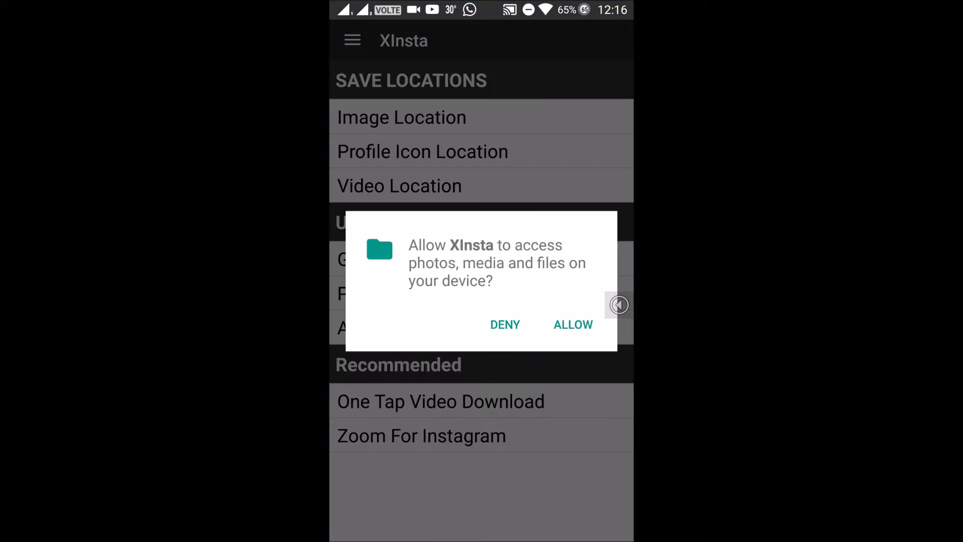
{"action": "left_click", "coordinate": [573, 324]}
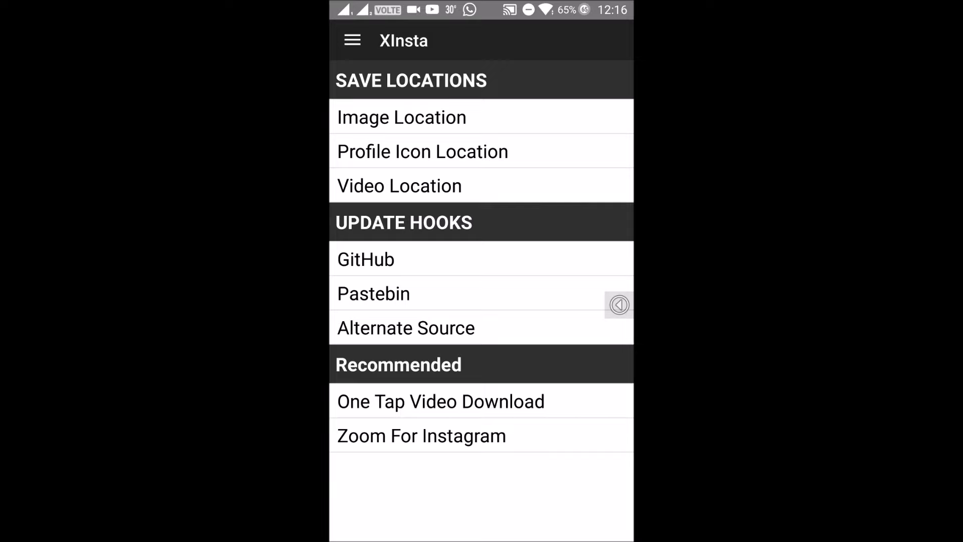
{"action": "left_click", "coordinate": [451, 186]}
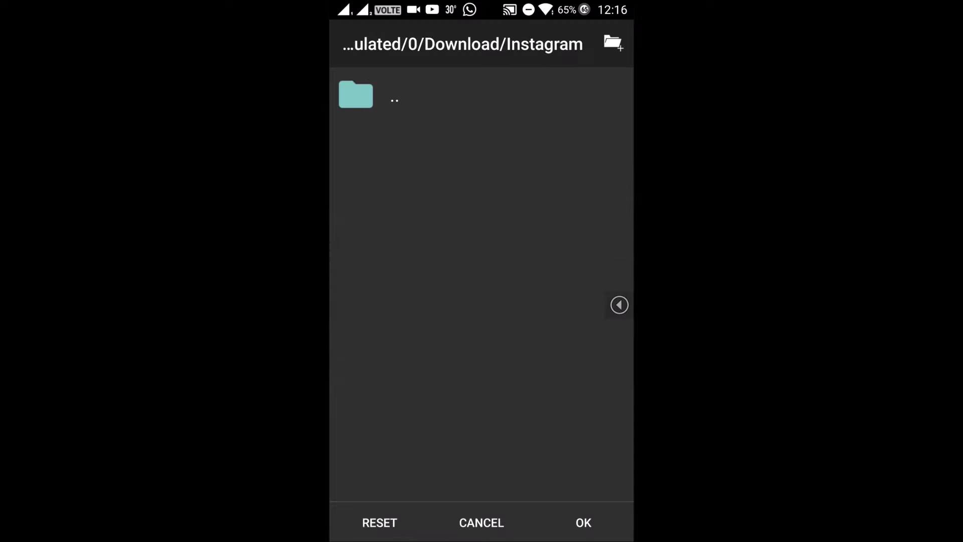
{"action": "key", "text": "Escape"}
{"action": "key", "text": "Escape"}
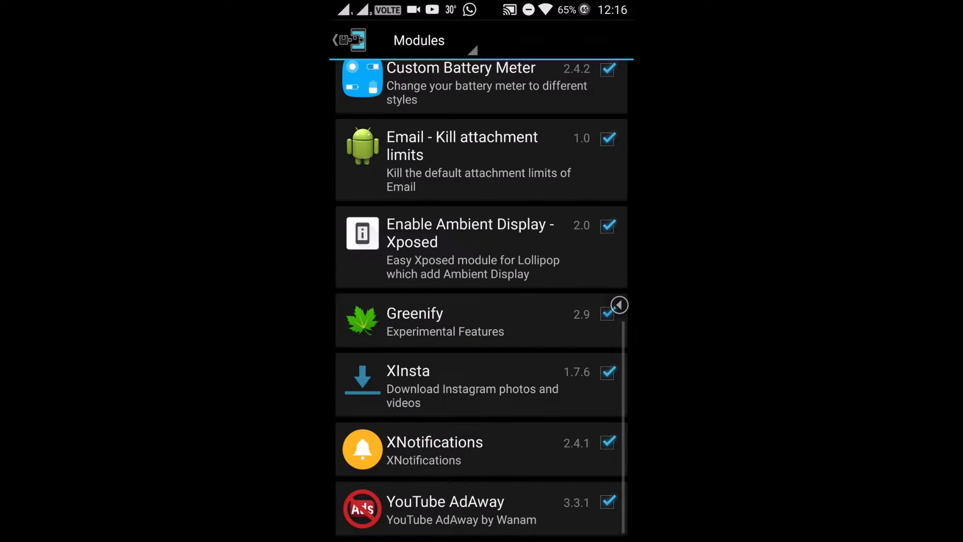
Open Instagram from the launcher's app drawer under the letter I.
{"action": "key", "text": "Home"}
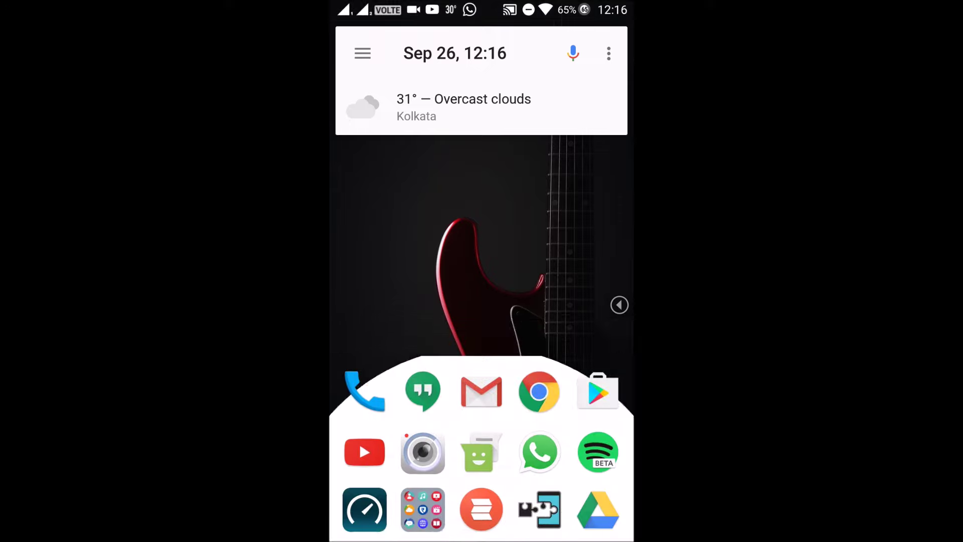
{"action": "left_click_drag", "start_coordinate": [335, 271], "coordinate": [526, 271]}
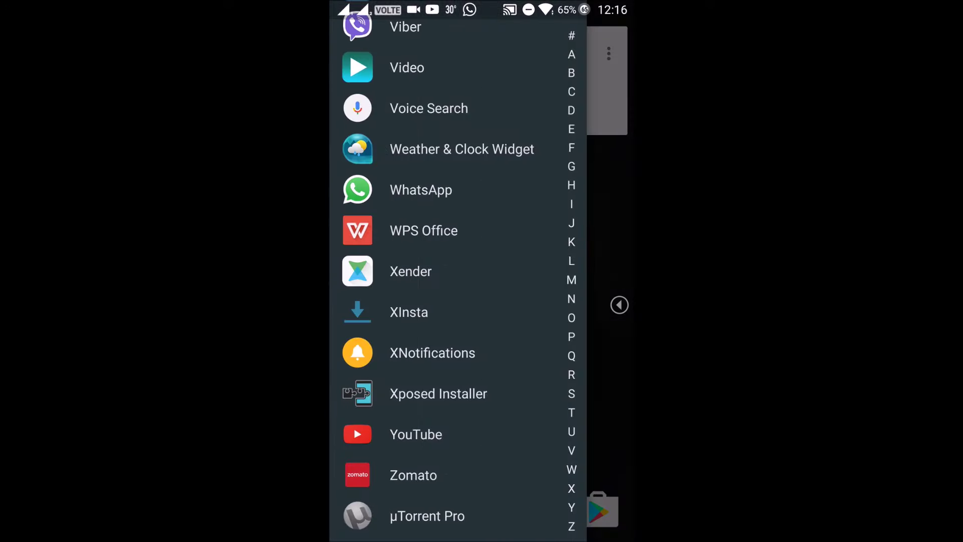
{"action": "left_click", "coordinate": [571, 203]}
{"action": "left_click", "coordinate": [421, 142]}
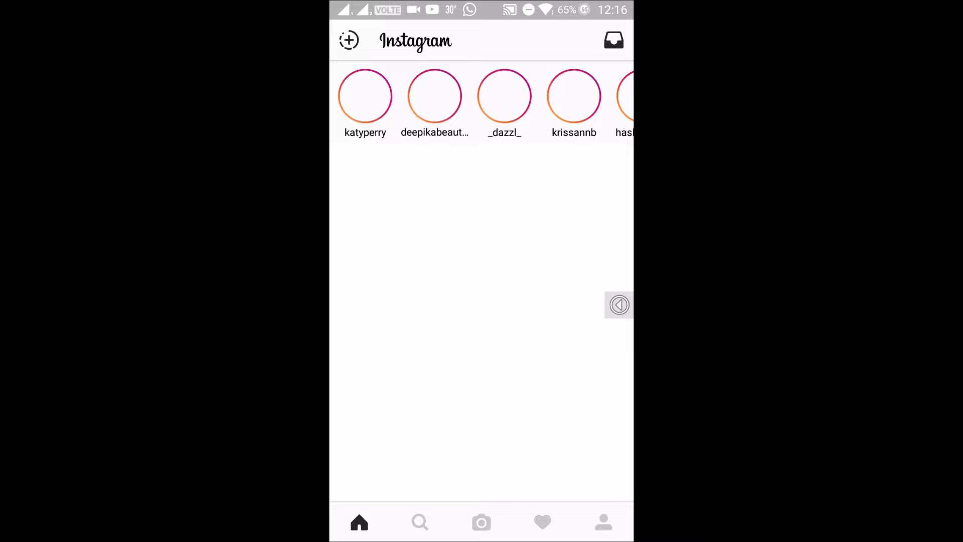
{"action": "scroll", "coordinate": [482, 323], "scroll_direction": "down", "scroll_amount": 2}
{"action": "scroll", "coordinate": [482, 323], "scroll_direction": "down", "scroll_amount": 6}
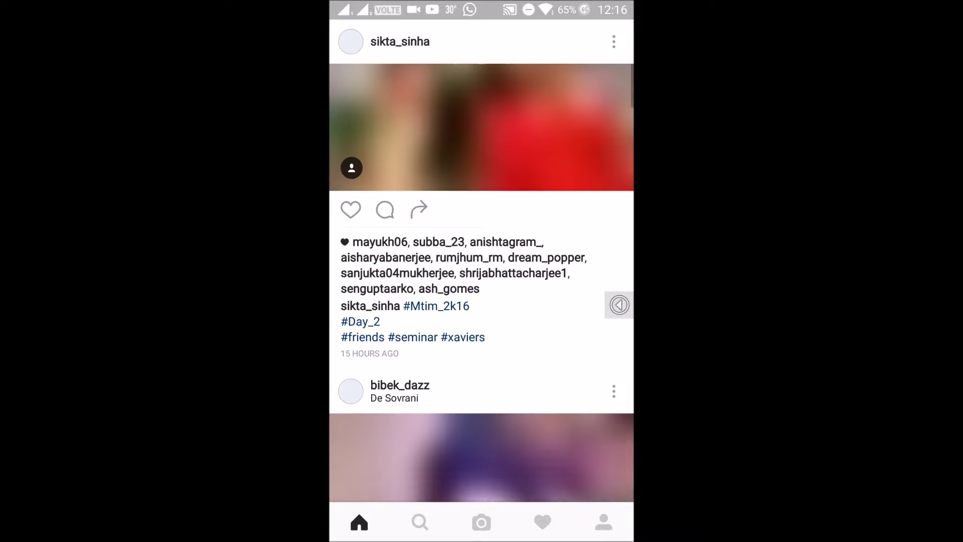
{"action": "scroll", "coordinate": [482, 301], "scroll_direction": "down", "scroll_amount": 4}
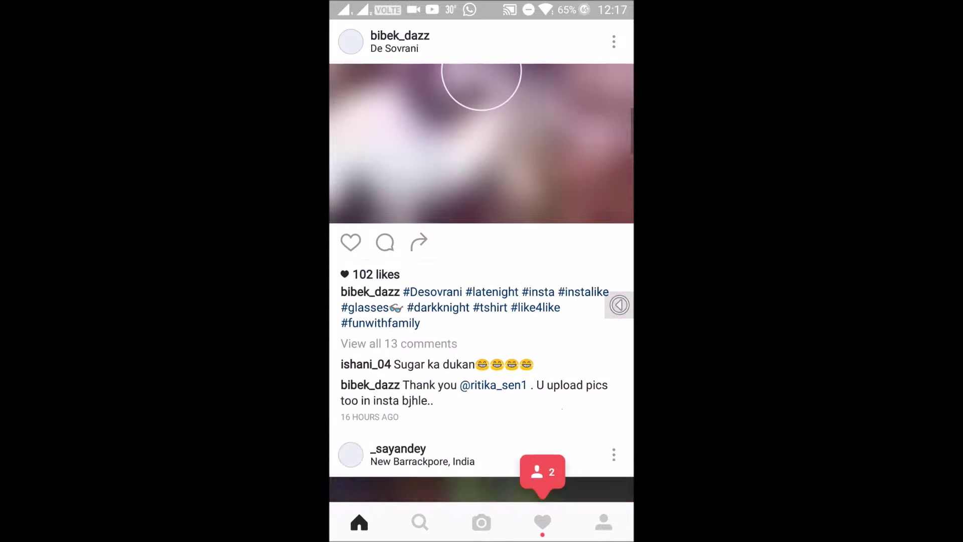
{"action": "scroll", "coordinate": [481, 301], "scroll_direction": "down", "scroll_amount": 4}
{"action": "scroll", "coordinate": [481, 301], "scroll_direction": "down", "scroll_amount": 3}
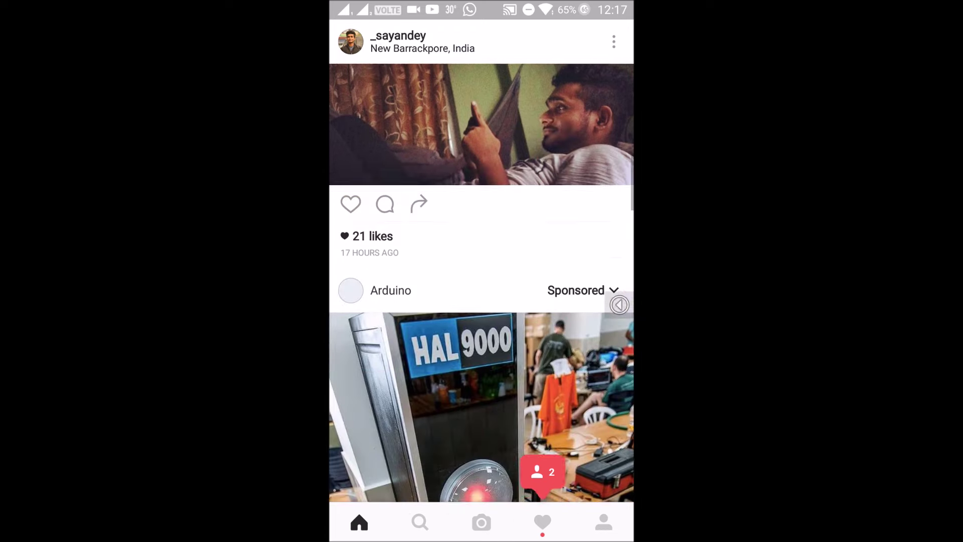
{"action": "scroll", "coordinate": [481, 300], "scroll_direction": "down", "scroll_amount": 4}
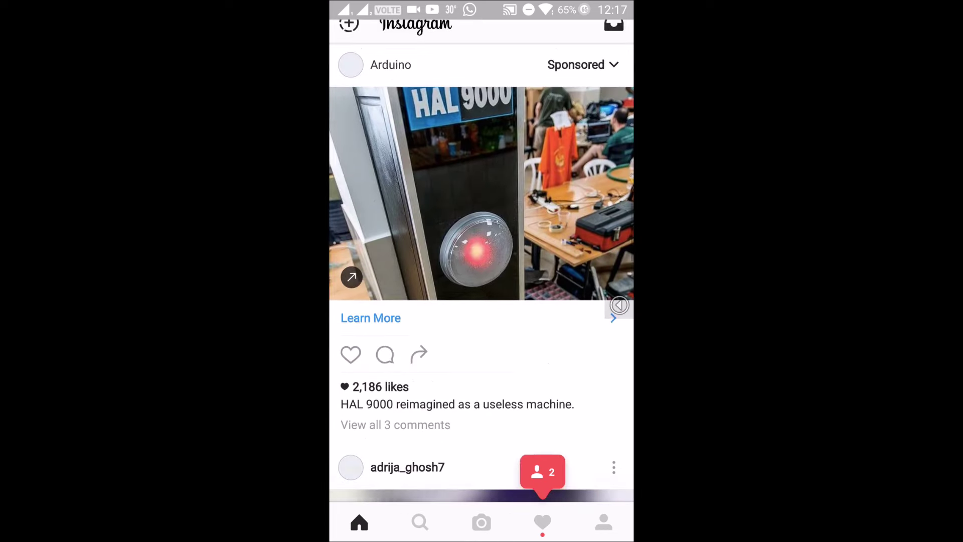
{"action": "scroll", "coordinate": [482, 301], "scroll_direction": "up", "scroll_amount": 3}
{"action": "scroll", "coordinate": [482, 301], "scroll_direction": "up", "scroll_amount": 3}
{"action": "scroll", "coordinate": [481, 301], "scroll_direction": "up", "scroll_amount": 2}
{"action": "scroll", "coordinate": [482, 301], "scroll_direction": "up", "scroll_amount": 1}
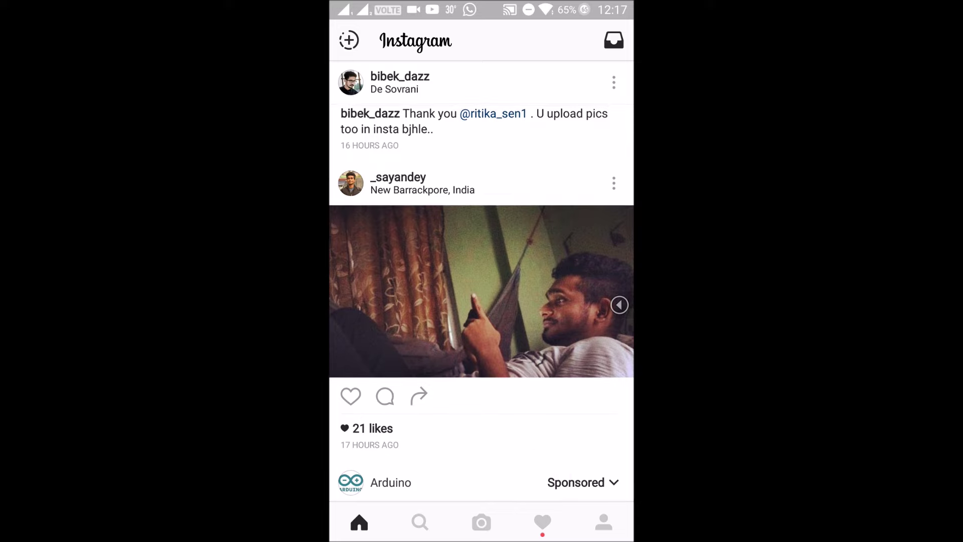
{"action": "left_click", "coordinate": [613, 183]}
{"action": "key", "text": "Escape"}
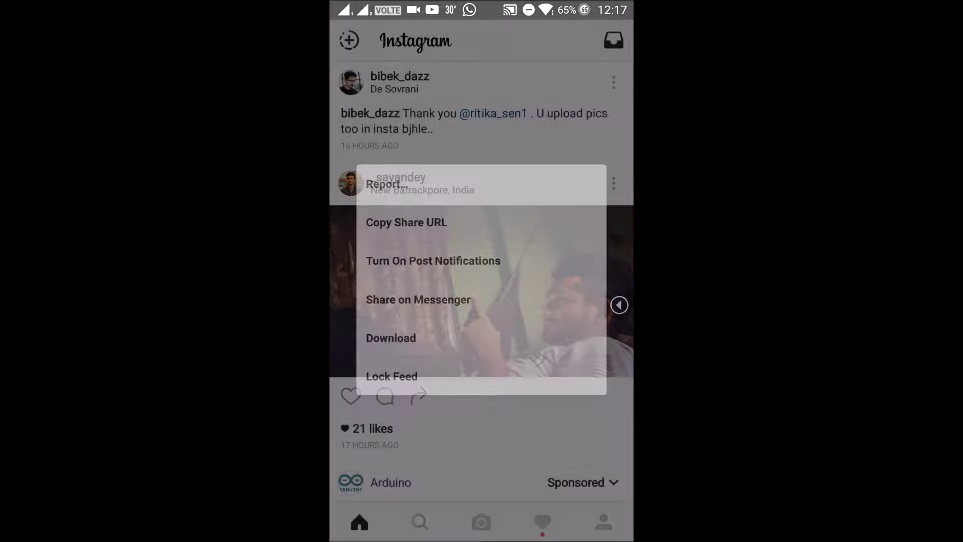
{"action": "left_click", "coordinate": [612, 183]}
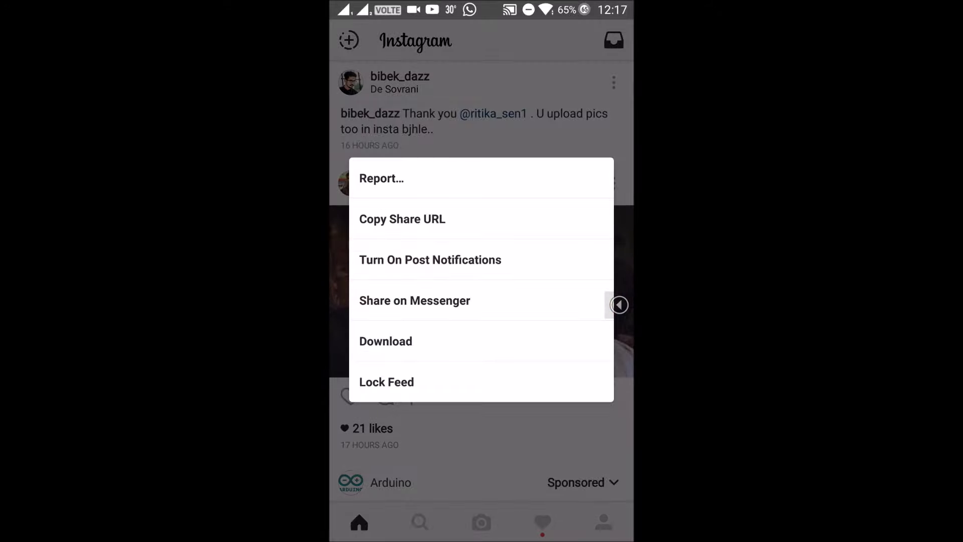
{"action": "left_click", "coordinate": [481, 341]}
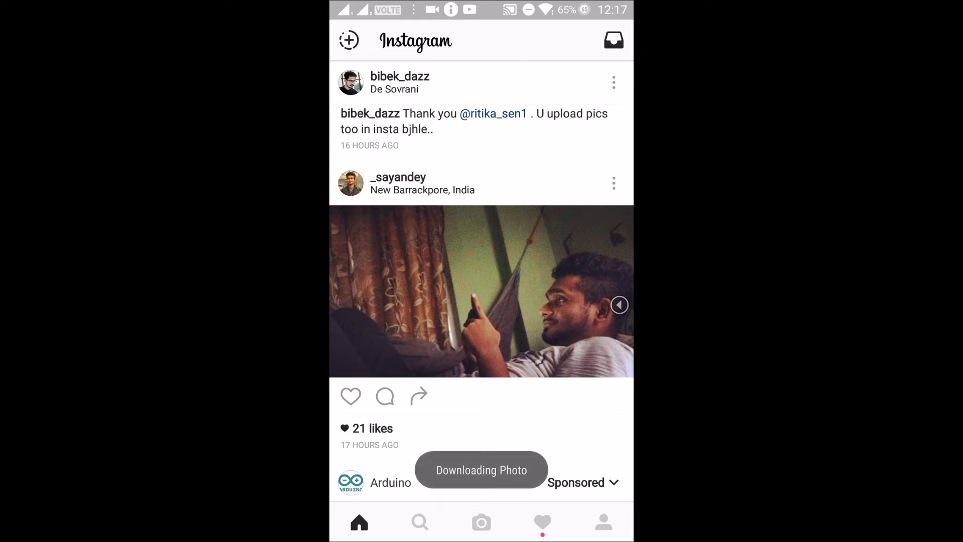
{"action": "left_click_drag", "start_coordinate": [482, 8], "coordinate": [482, 300]}
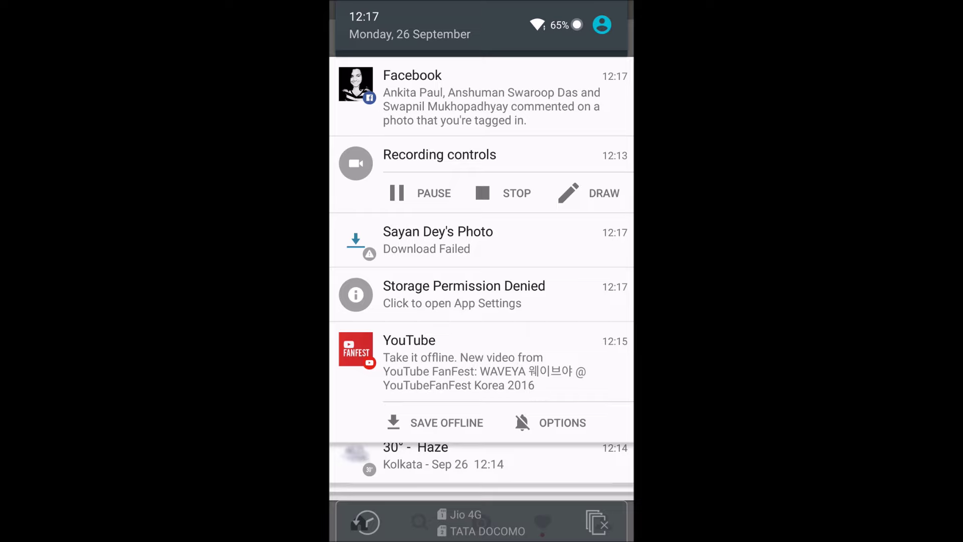
Grant Instagram Camera, Contacts, Microphone, SMS, Storage and Telephone permissions from the denial notice.
{"action": "left_click", "coordinate": [526, 293]}
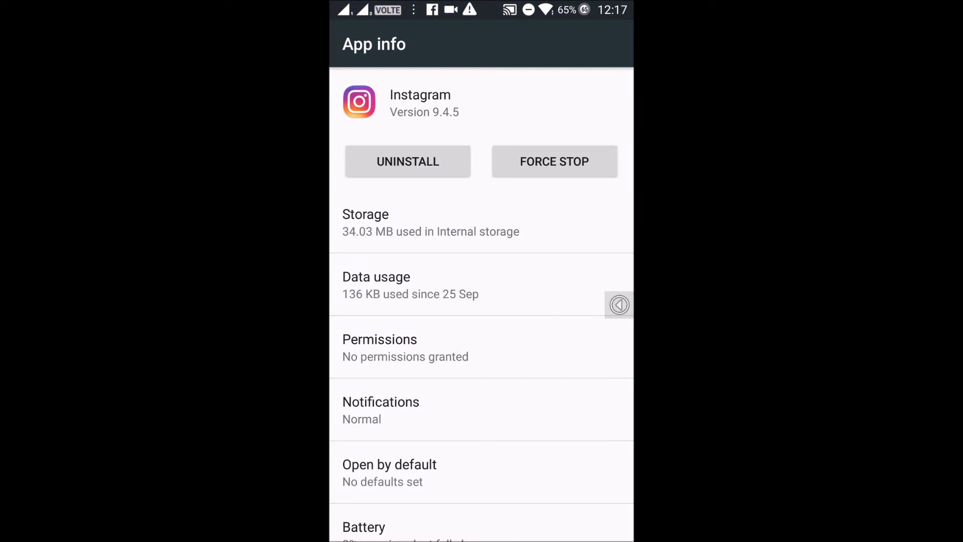
{"action": "left_click", "coordinate": [481, 348]}
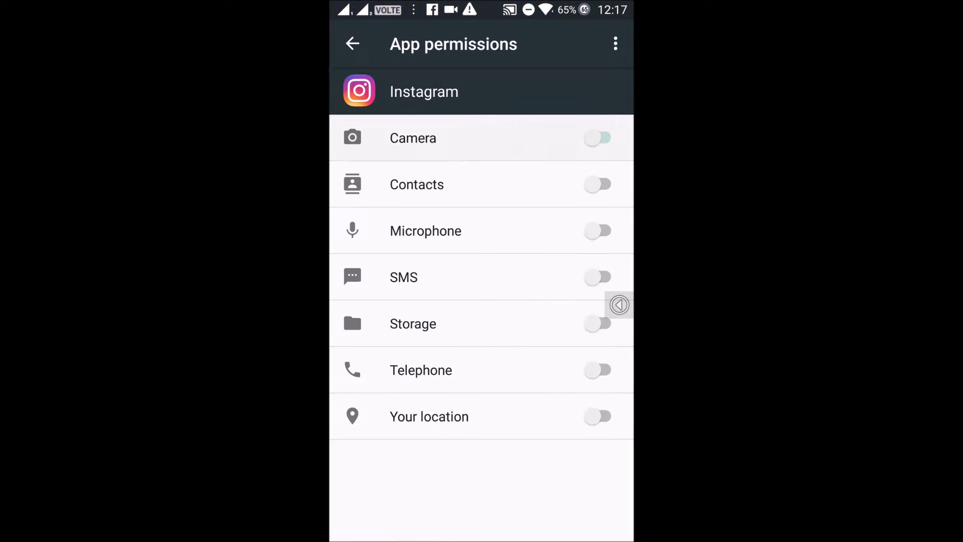
{"action": "left_click", "coordinate": [599, 138]}
{"action": "left_click", "coordinate": [599, 184]}
{"action": "left_click", "coordinate": [599, 231]}
{"action": "left_click", "coordinate": [599, 277]}
{"action": "left_click", "coordinate": [600, 324]}
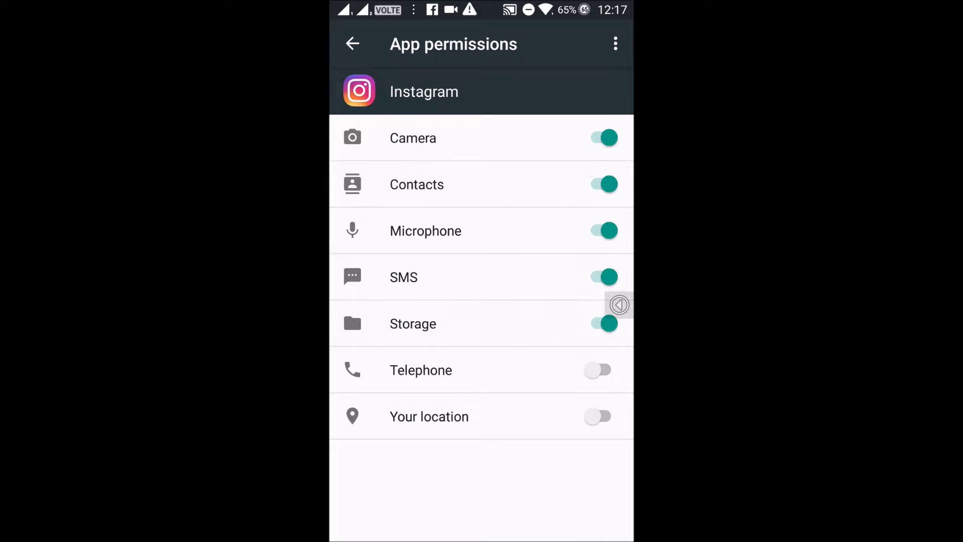
{"action": "left_click", "coordinate": [599, 370]}
Attempt the Location permission, dismiss the screen overlay warning, and return to app info.
{"action": "left_click", "coordinate": [599, 416]}
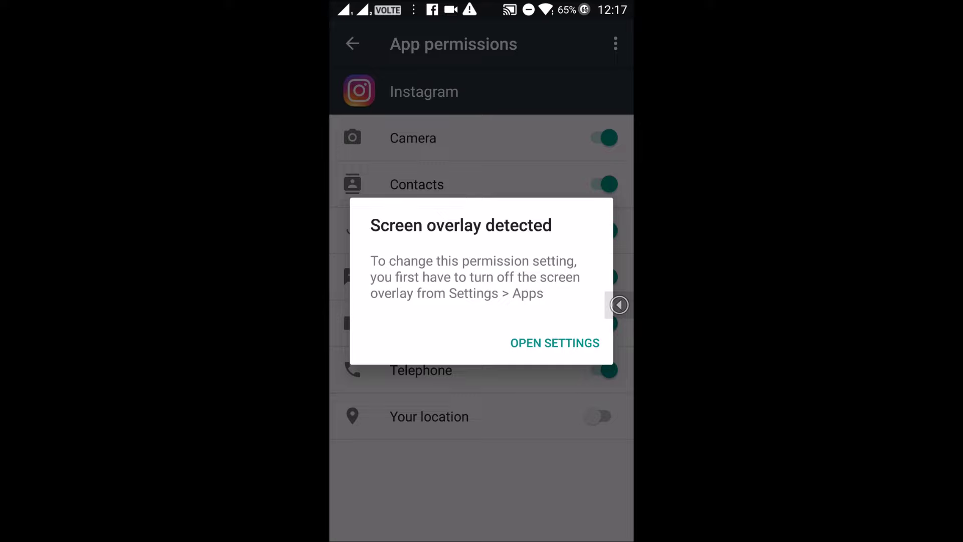
{"action": "left_click", "coordinate": [554, 342]}
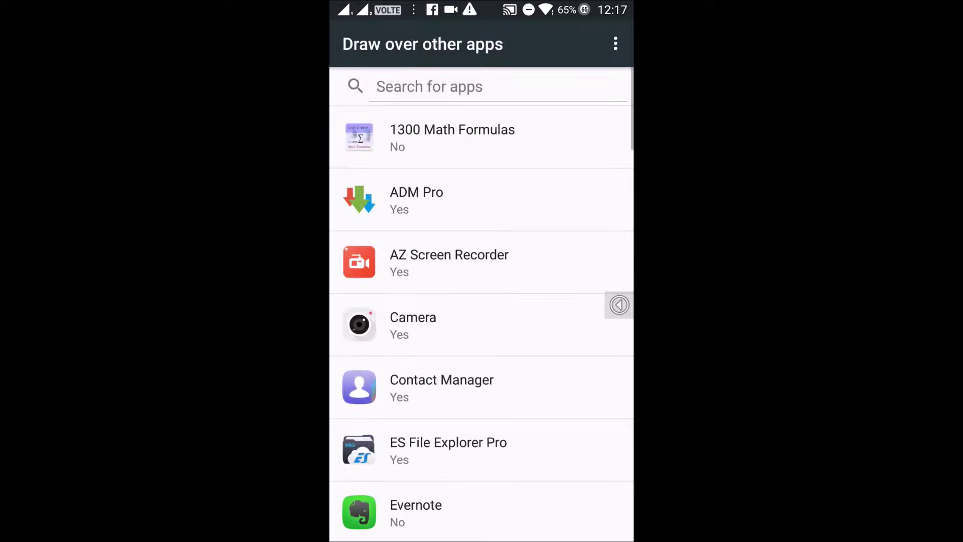
{"action": "scroll", "coordinate": [482, 301], "scroll_direction": "down", "scroll_amount": 1}
{"action": "scroll", "coordinate": [482, 301], "scroll_direction": "down", "scroll_amount": 3}
{"action": "scroll", "coordinate": [481, 301], "scroll_direction": "down", "scroll_amount": 3}
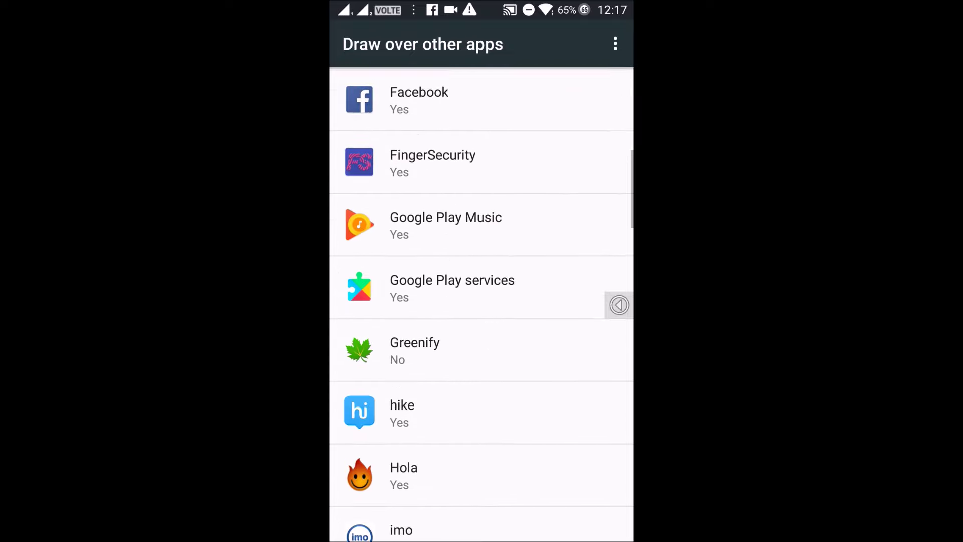
{"action": "scroll", "coordinate": [481, 301], "scroll_direction": "down", "scroll_amount": 3}
{"action": "scroll", "coordinate": [481, 301], "scroll_direction": "down", "scroll_amount": 3}
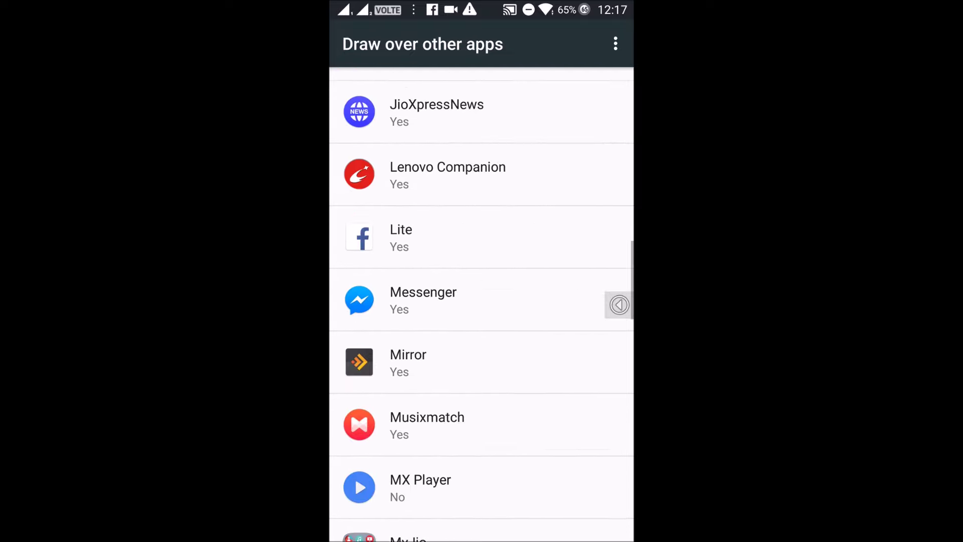
{"action": "scroll", "coordinate": [481, 301], "scroll_direction": "down", "scroll_amount": 2}
{"action": "scroll", "coordinate": [481, 301], "scroll_direction": "down", "scroll_amount": 2}
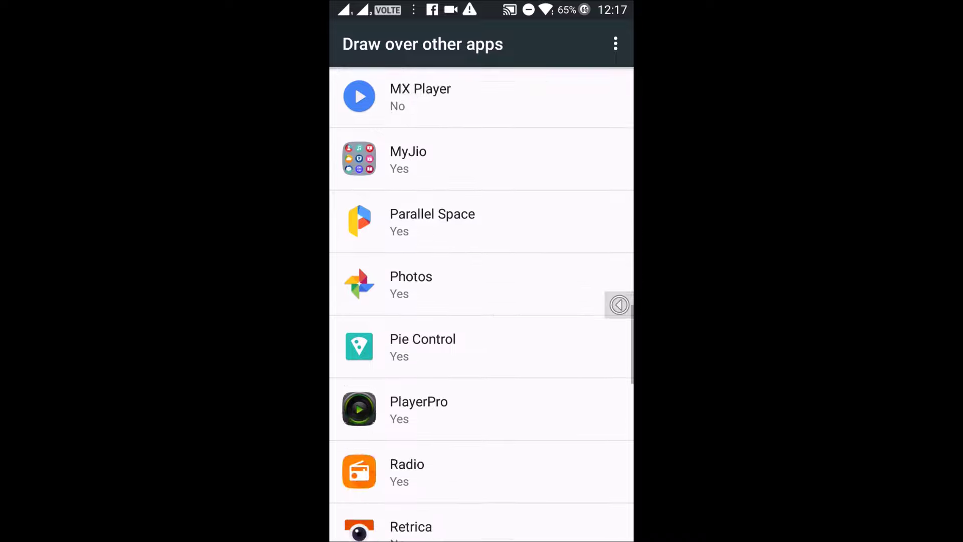
{"action": "scroll", "coordinate": [481, 302], "scroll_direction": "up", "scroll_amount": 5}
{"action": "scroll", "coordinate": [482, 301], "scroll_direction": "up", "scroll_amount": 2}
{"action": "scroll", "coordinate": [481, 301], "scroll_direction": "up", "scroll_amount": 2}
{"action": "scroll", "coordinate": [481, 301], "scroll_direction": "up", "scroll_amount": 2}
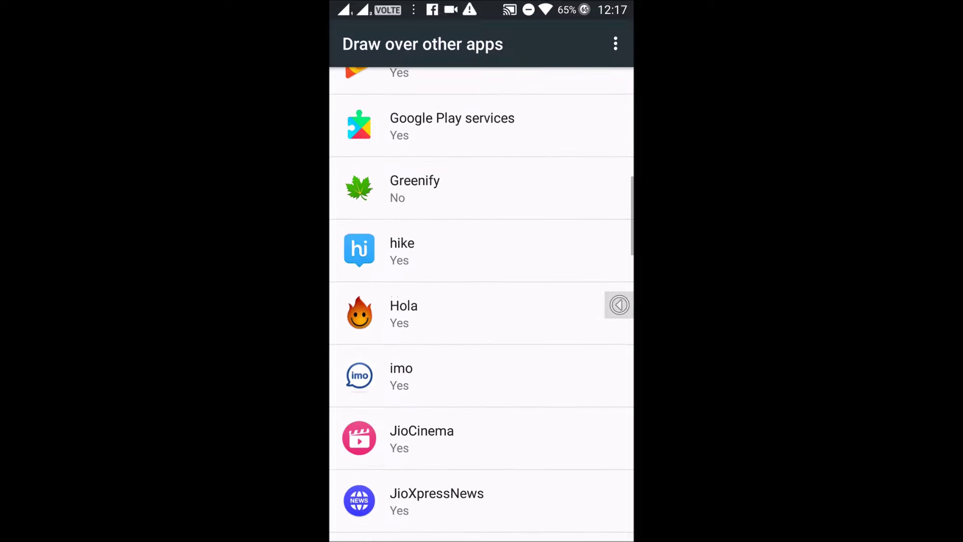
{"action": "scroll", "coordinate": [482, 301], "scroll_direction": "up", "scroll_amount": 1}
{"action": "scroll", "coordinate": [482, 301], "scroll_direction": "down", "scroll_amount": 3}
{"action": "scroll", "coordinate": [481, 301], "scroll_direction": "down", "scroll_amount": 3}
{"action": "scroll", "coordinate": [481, 301], "scroll_direction": "down", "scroll_amount": 2}
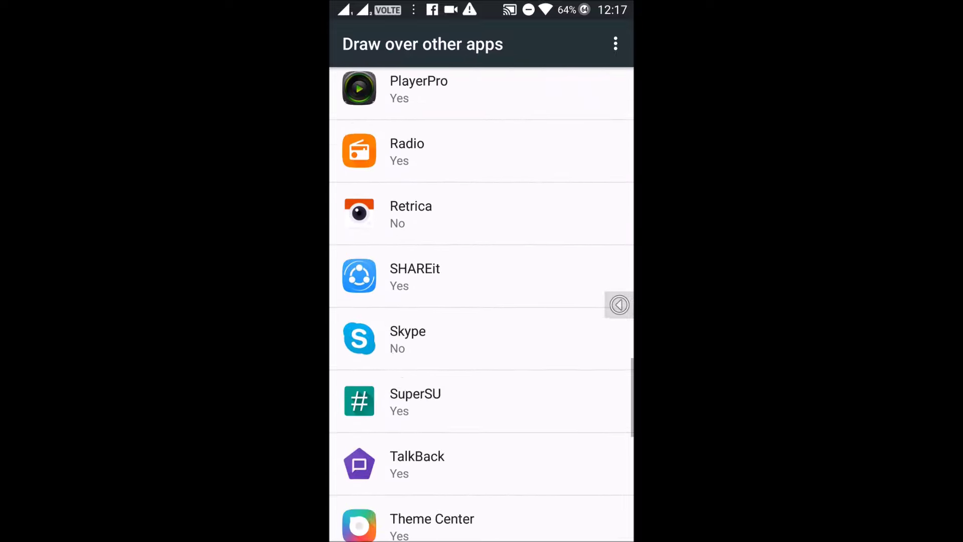
{"action": "scroll", "coordinate": [481, 302], "scroll_direction": "down", "scroll_amount": 1}
{"action": "scroll", "coordinate": [481, 301], "scroll_direction": "down", "scroll_amount": 4}
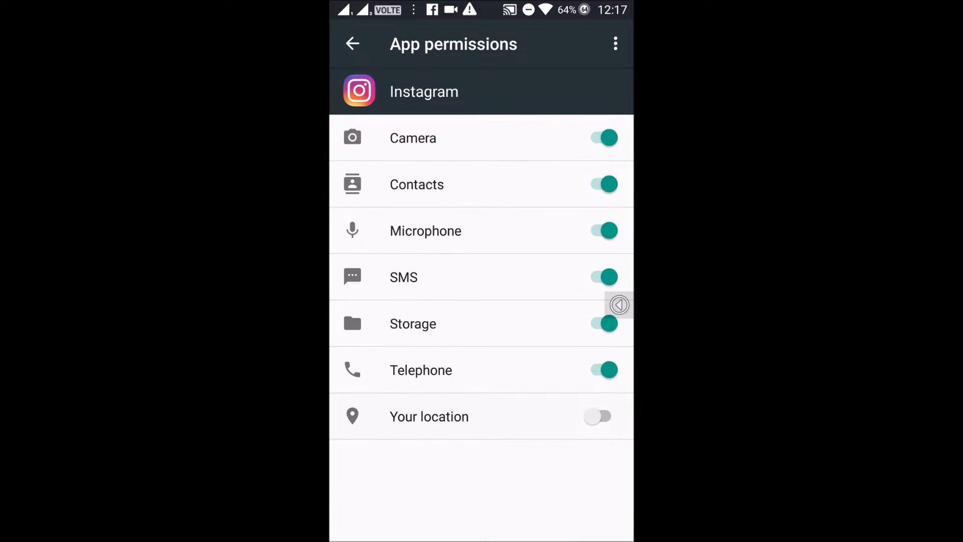
{"action": "left_click", "coordinate": [602, 417]}
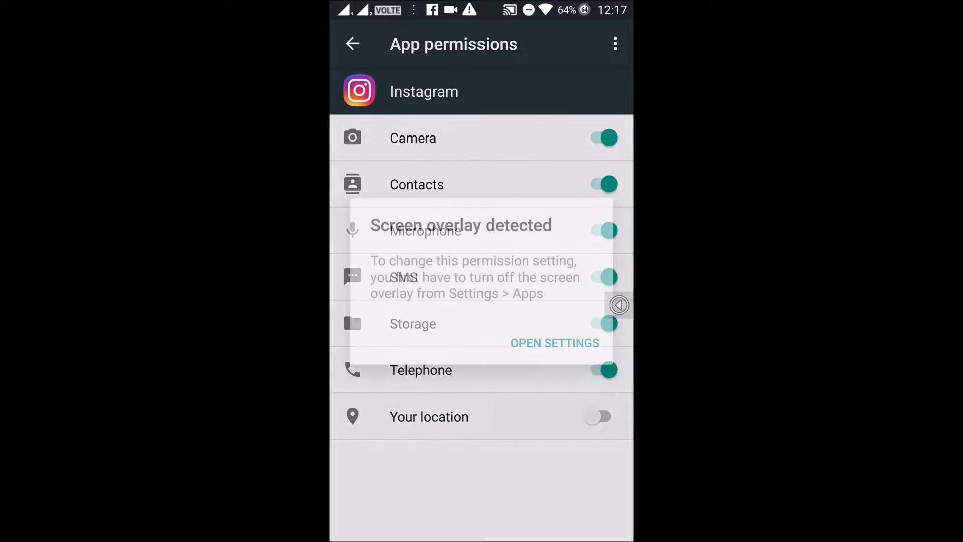
{"action": "key", "text": "Escape"}
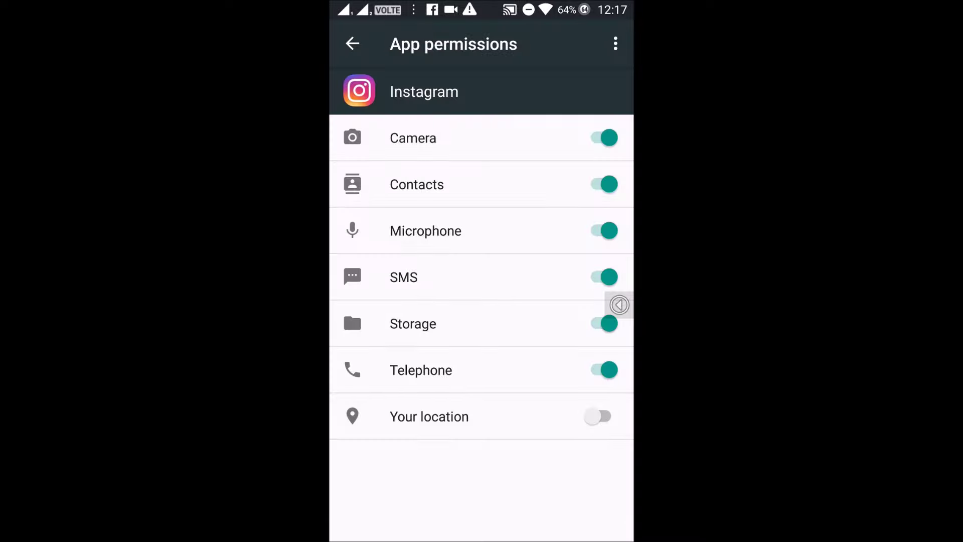
{"action": "left_click", "coordinate": [353, 43]}
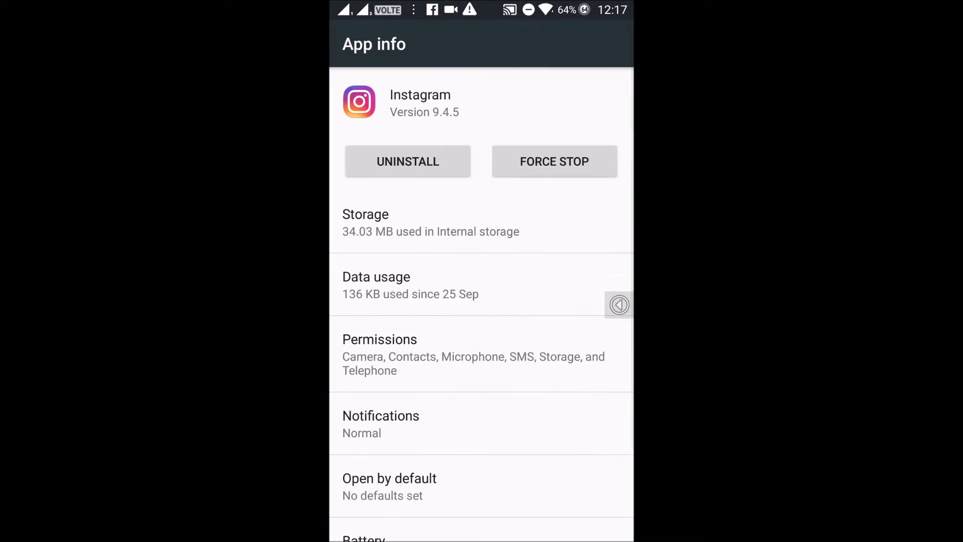
{"action": "key", "text": "alt+Tab"}
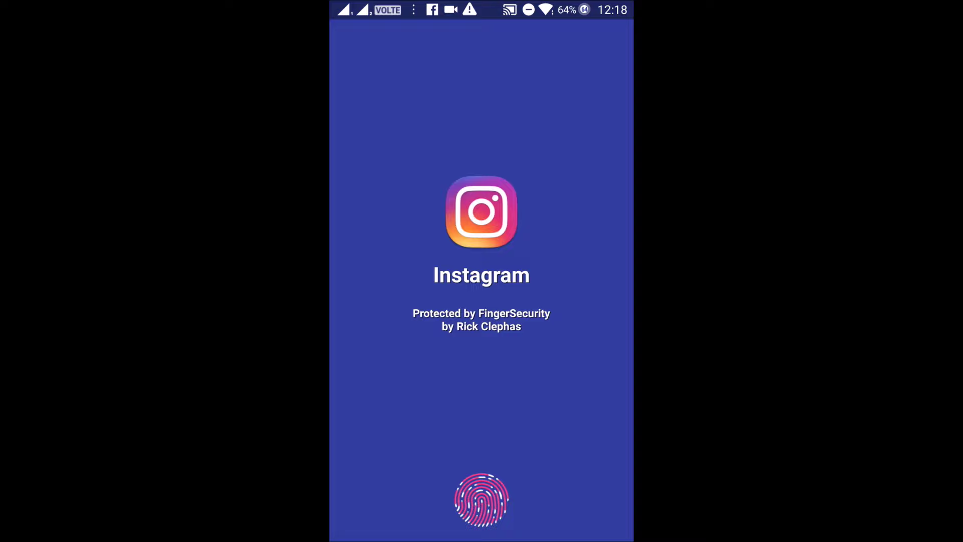
{"action": "left_click", "coordinate": [613, 182]}
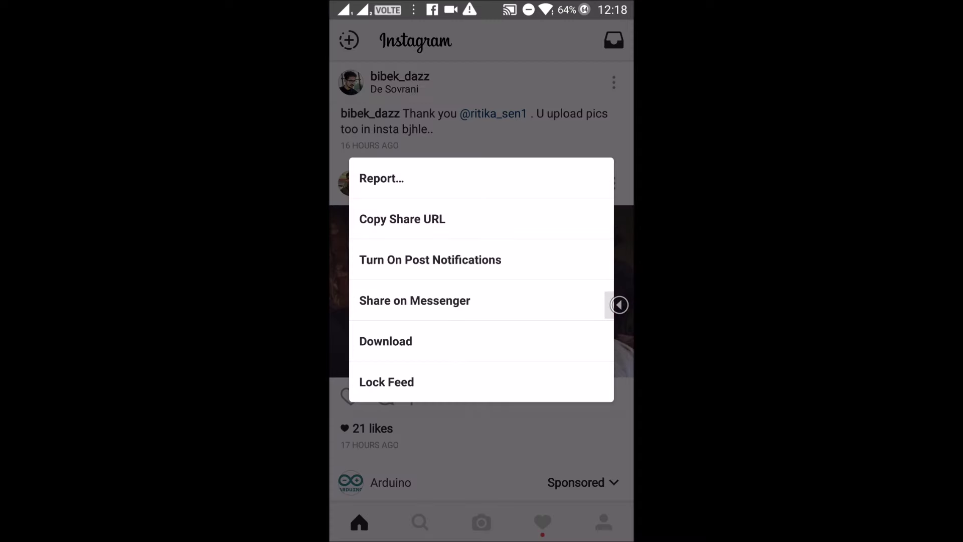
{"action": "left_click", "coordinate": [474, 341]}
{"action": "left_click_drag", "start_coordinate": [481, 7], "coordinate": [481, 376]}
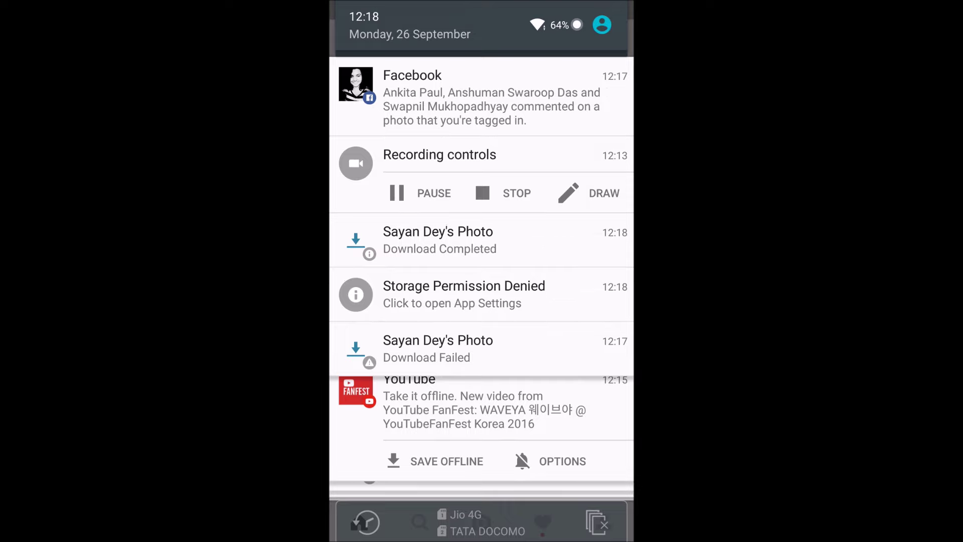
{"action": "left_click", "coordinate": [481, 240]}
{"action": "scroll", "coordinate": [481, 301], "scroll_direction": "down", "scroll_amount": 5}
Close the notification shade and return to Xposed Installer through recent apps.
{"action": "left_click_drag", "start_coordinate": [481, 489], "coordinate": [481, 75]}
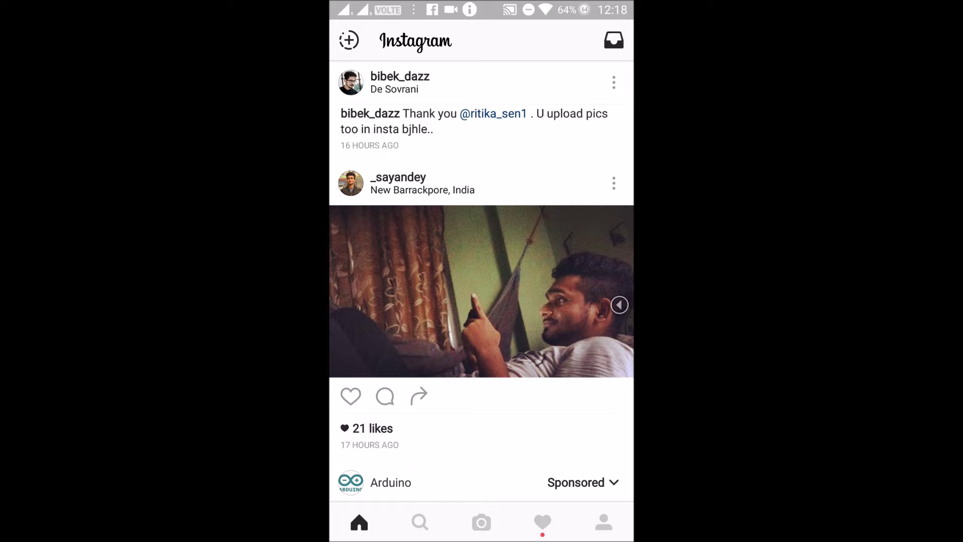
{"action": "key", "text": "Home"}
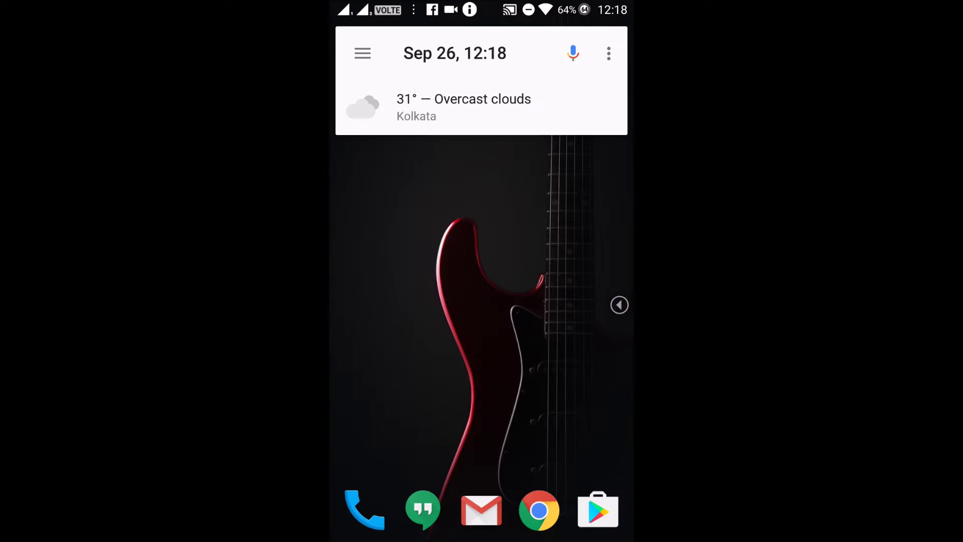
{"action": "key", "text": "Menu"}
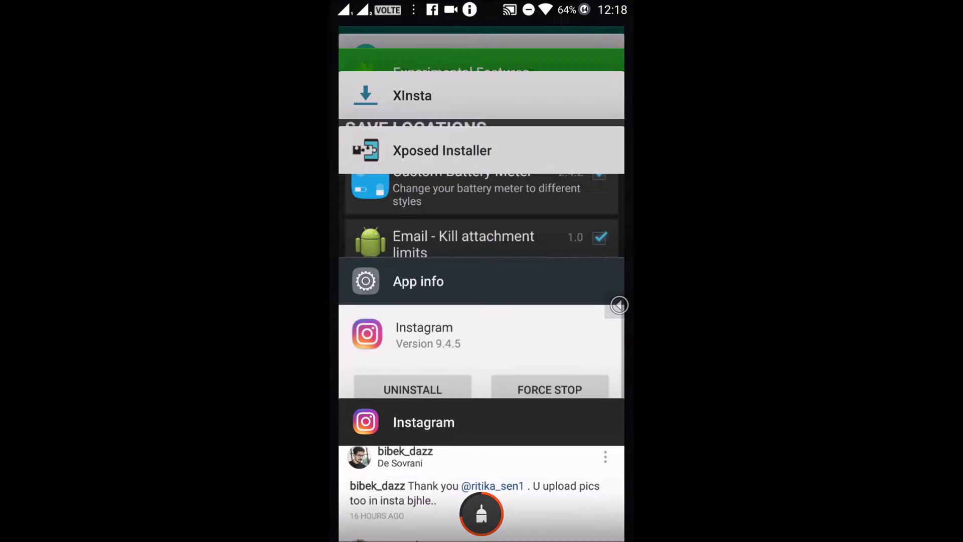
{"action": "left_click", "coordinate": [481, 150]}
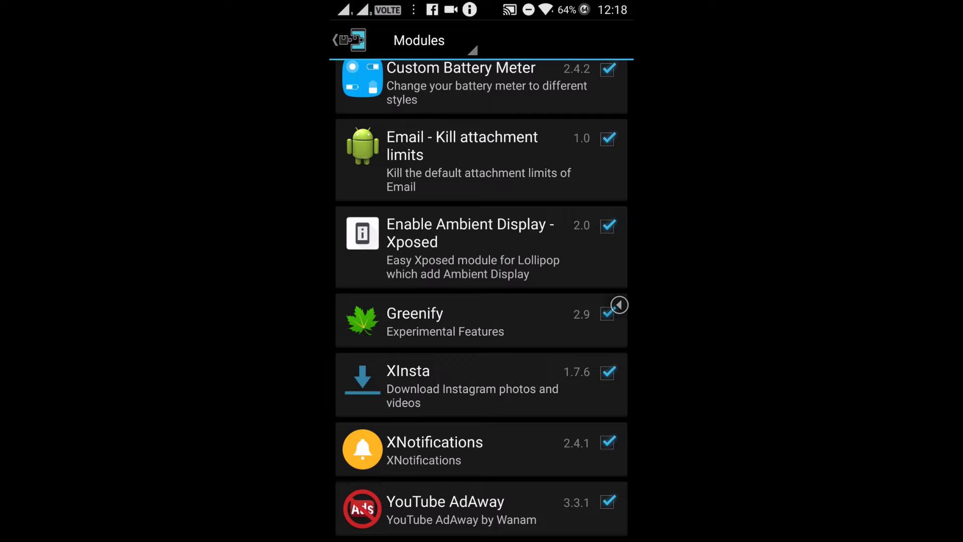
Check that YouTube AdAway's status popup shows v3.3.1 active, then dismiss it.
{"action": "left_click", "coordinate": [481, 508]}
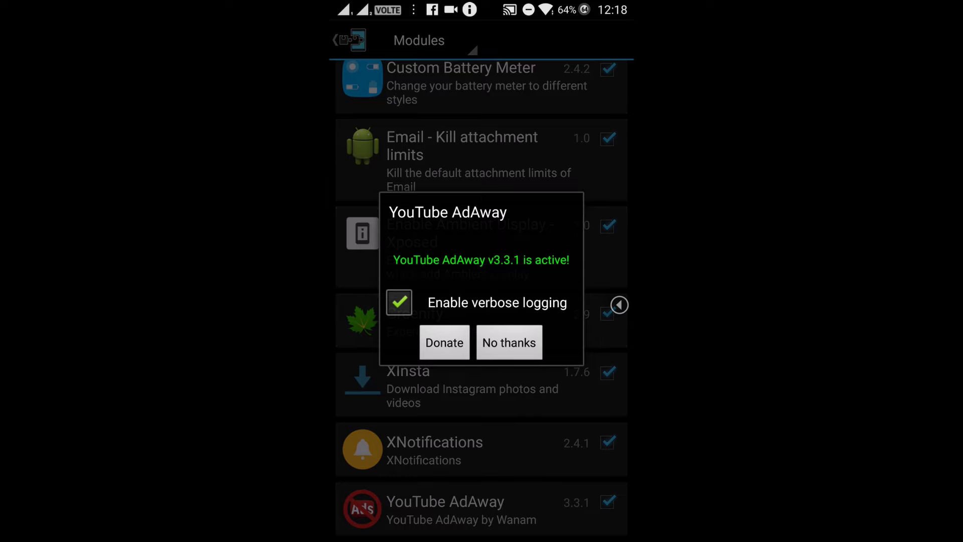
{"action": "left_click", "coordinate": [508, 343]}
{"action": "left_click_drag", "start_coordinate": [481, 300], "coordinate": [482, 332]}
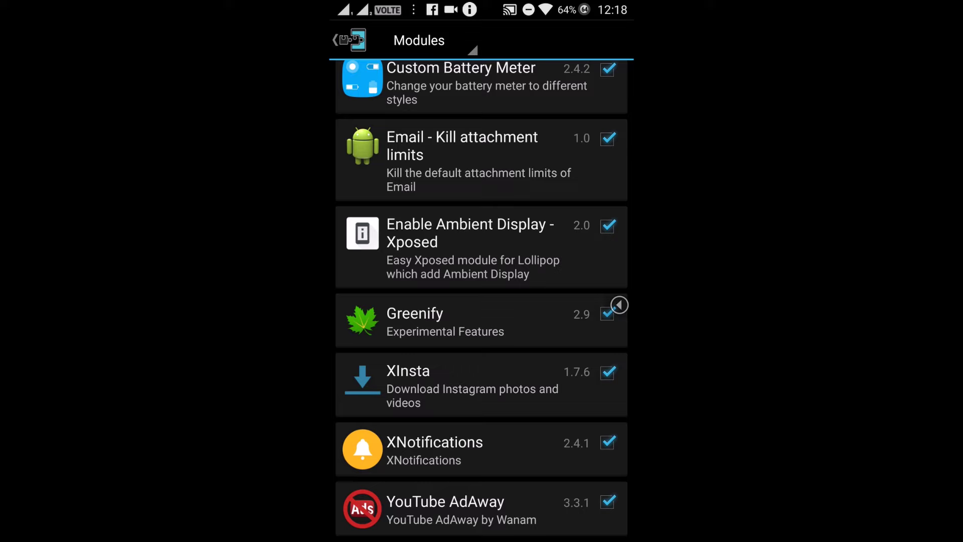
Launch Zomato from the end of the app drawer, then return home.
{"action": "key", "text": "Home"}
{"action": "left_click_drag", "start_coordinate": [337, 301], "coordinate": [527, 302]}
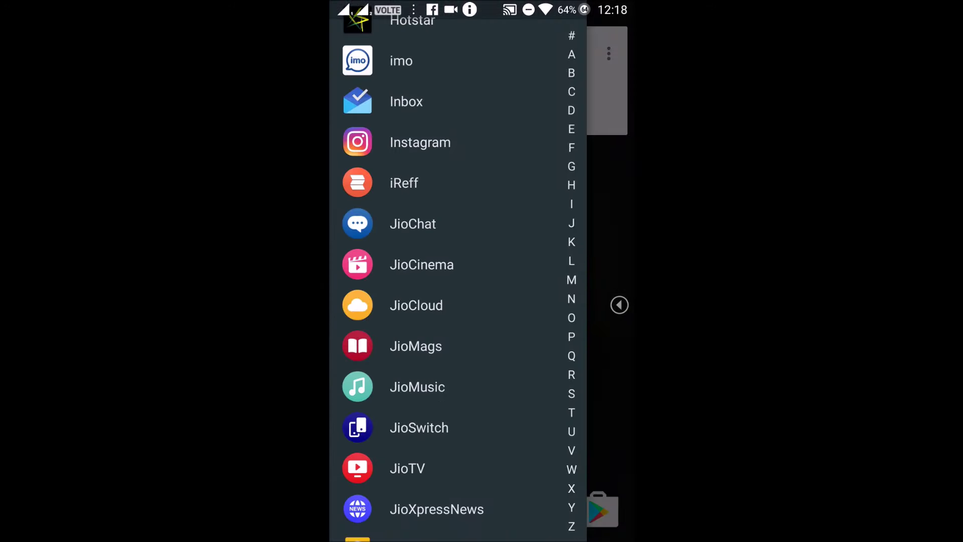
{"action": "left_click", "coordinate": [571, 507]}
{"action": "left_click", "coordinate": [444, 474]}
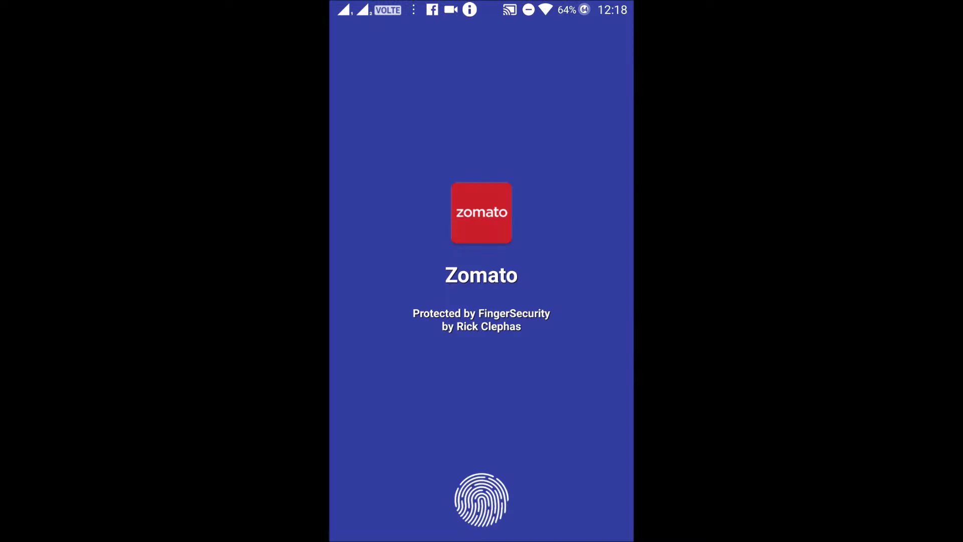
{"action": "key", "text": "Escape"}
Briefly open contacts, relaunch Zomato, then launch YouTube from the app list.
{"action": "left_click", "coordinate": [364, 509]}
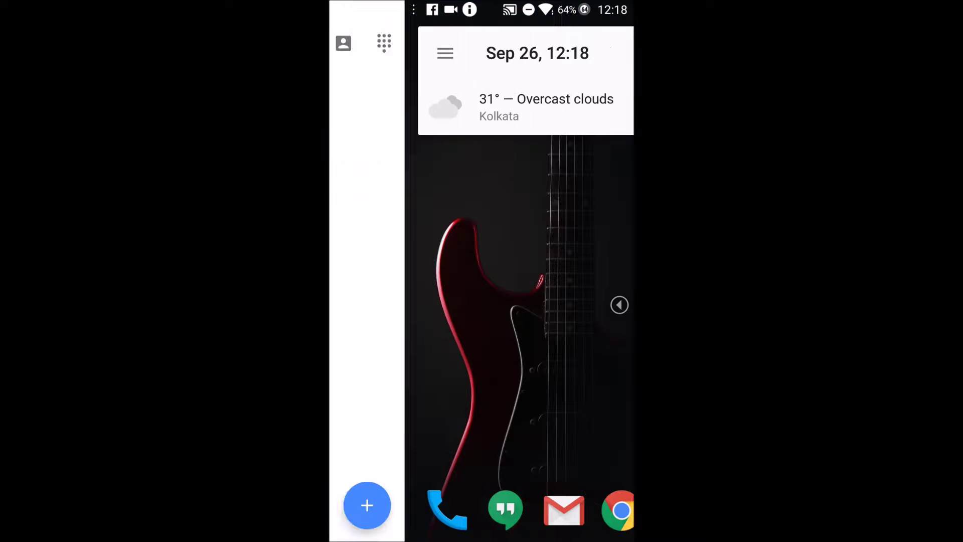
{"action": "key", "text": "Escape"}
{"action": "left_click_drag", "start_coordinate": [335, 301], "coordinate": [526, 302]}
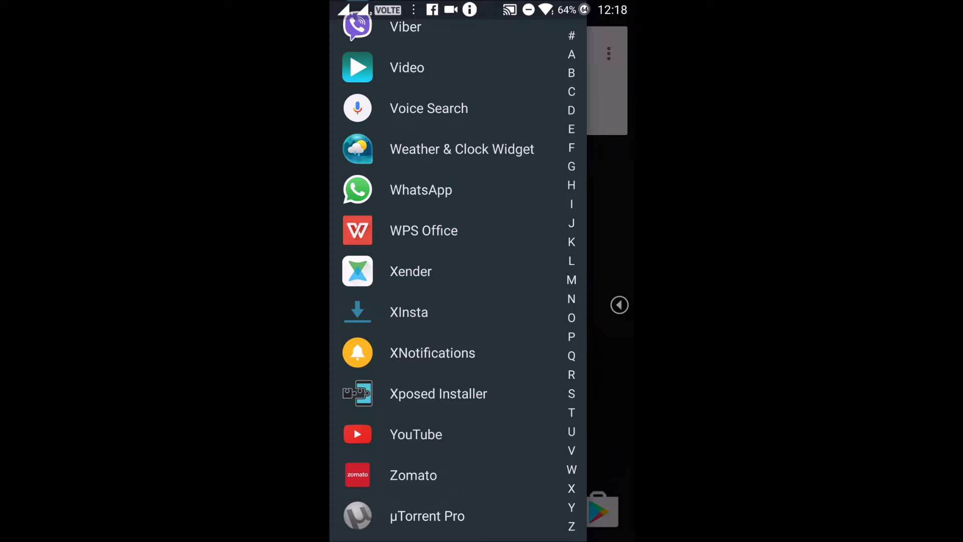
{"action": "left_click", "coordinate": [412, 475]}
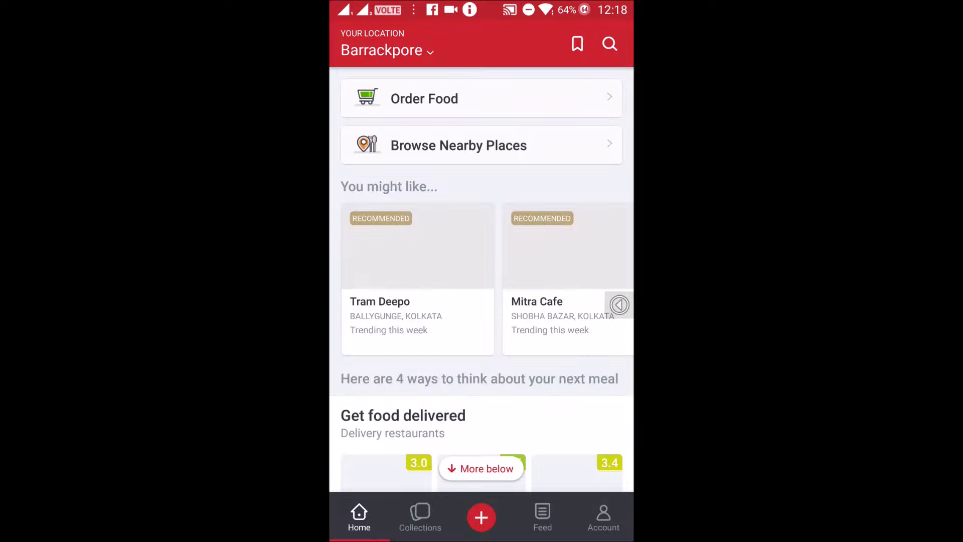
{"action": "key", "text": "Escape"}
{"action": "left_click", "coordinate": [416, 435]}
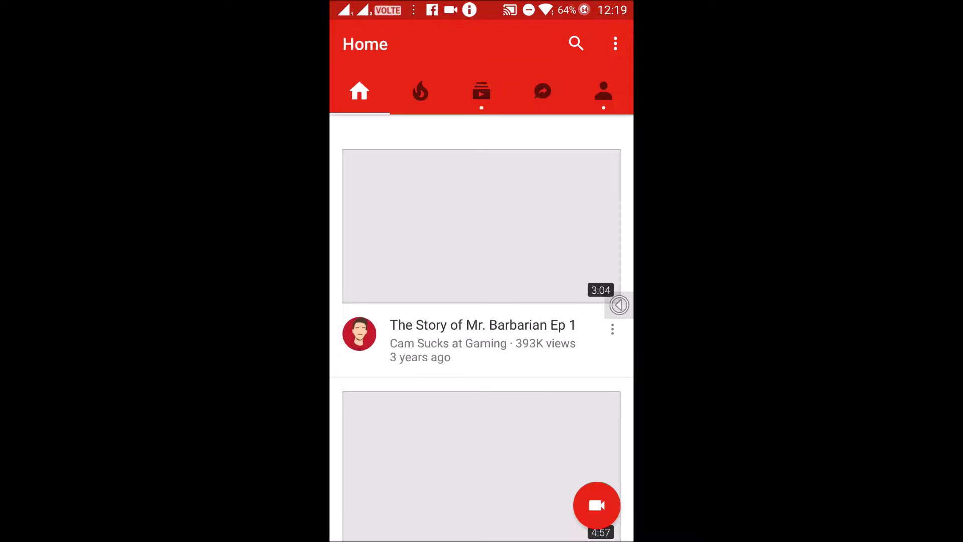
{"action": "scroll", "coordinate": [482, 339], "scroll_direction": "down", "scroll_amount": 8}
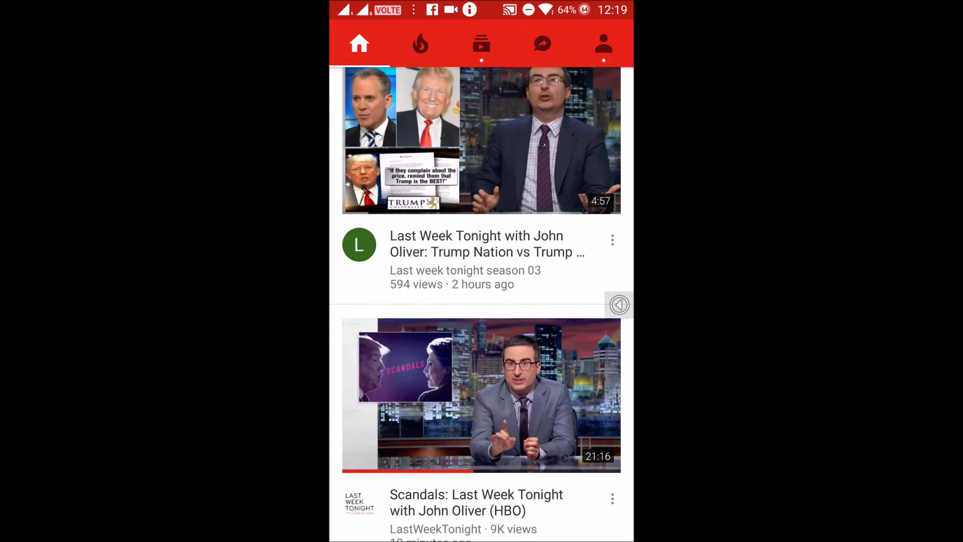
Play and pause the John Oliver Trump University video, start the next suggestion, then minimize the player.
{"action": "left_click", "coordinate": [482, 140]}
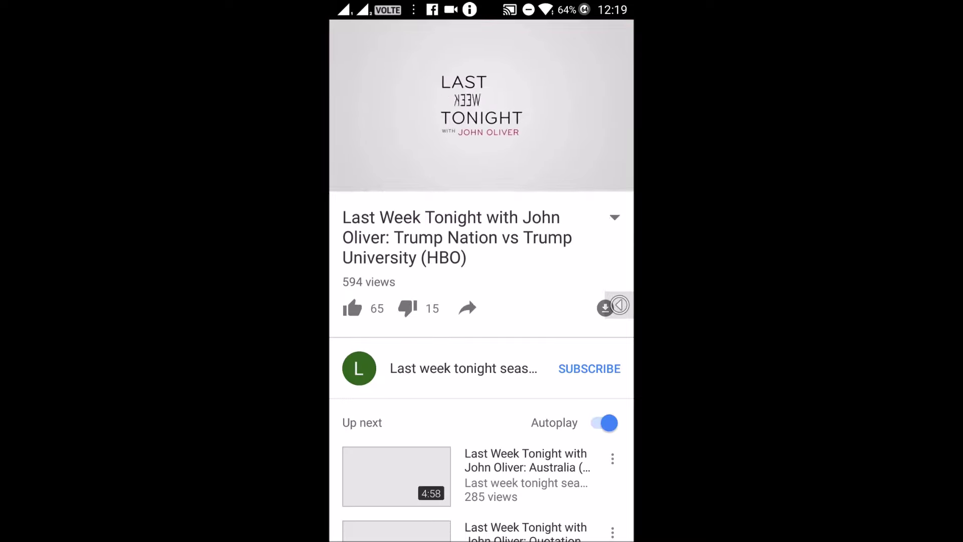
{"action": "left_click", "coordinate": [481, 106]}
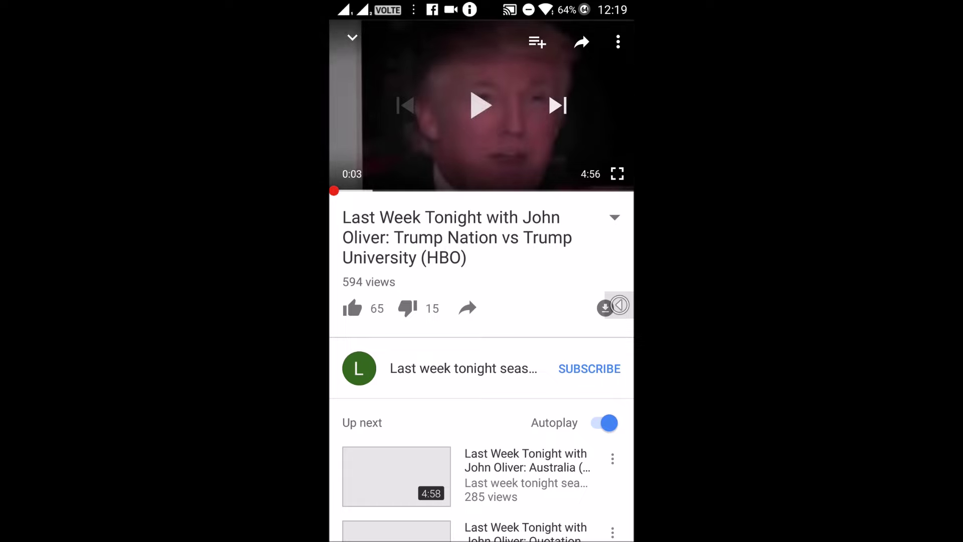
{"action": "scroll", "coordinate": [481, 376], "scroll_direction": "down", "scroll_amount": 3}
{"action": "left_click", "coordinate": [396, 377]}
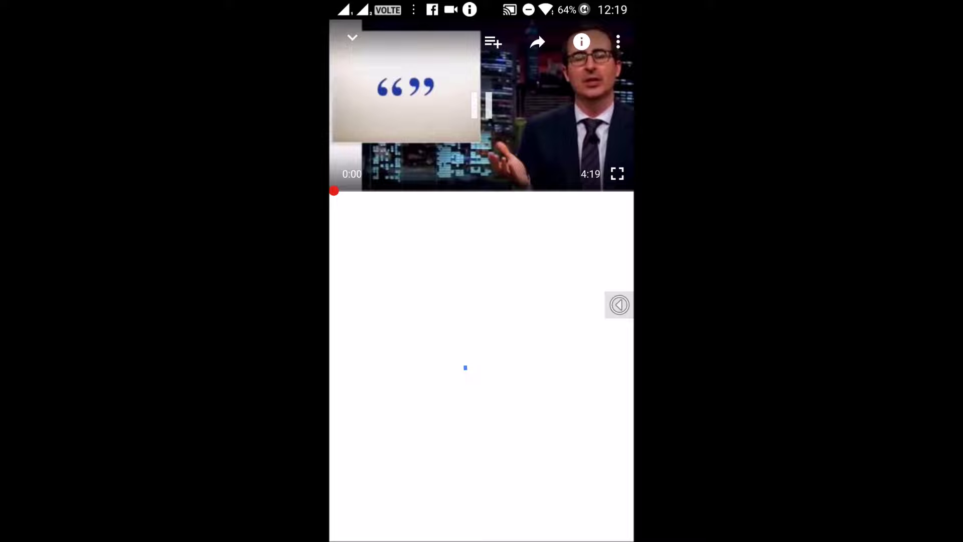
{"action": "key", "text": "Escape"}
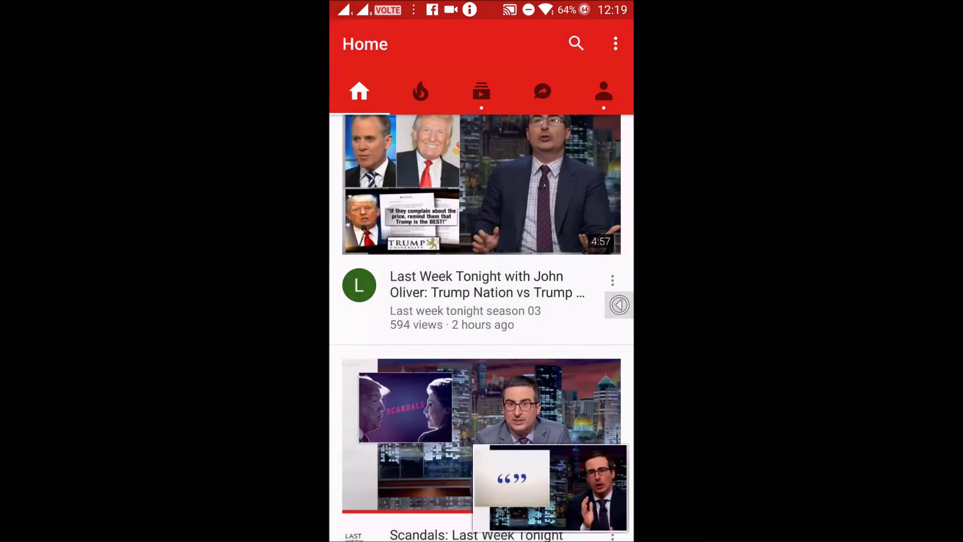
Reopen Xposed Installer from the app drawer and open its Download modules repository.
{"action": "key", "text": "Home"}
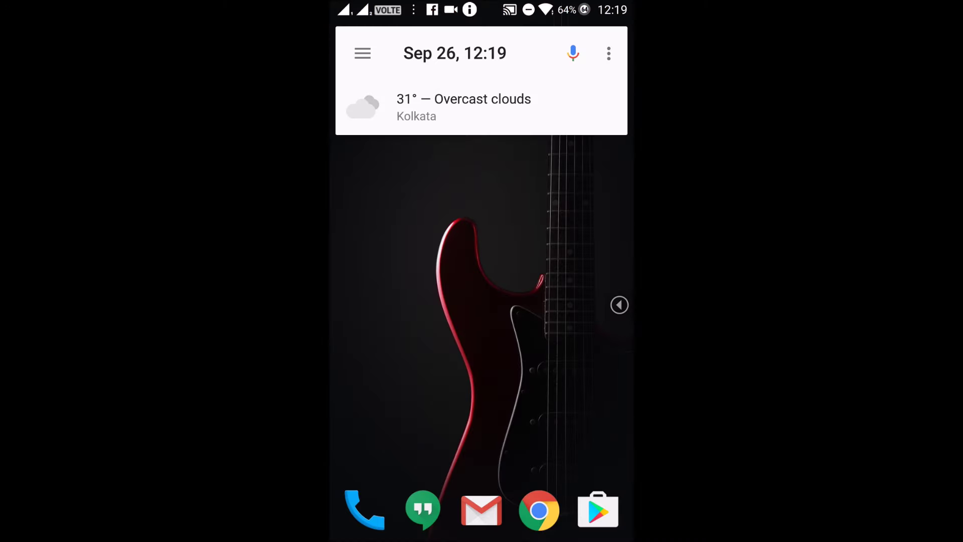
{"action": "left_click_drag", "start_coordinate": [339, 301], "coordinate": [527, 301]}
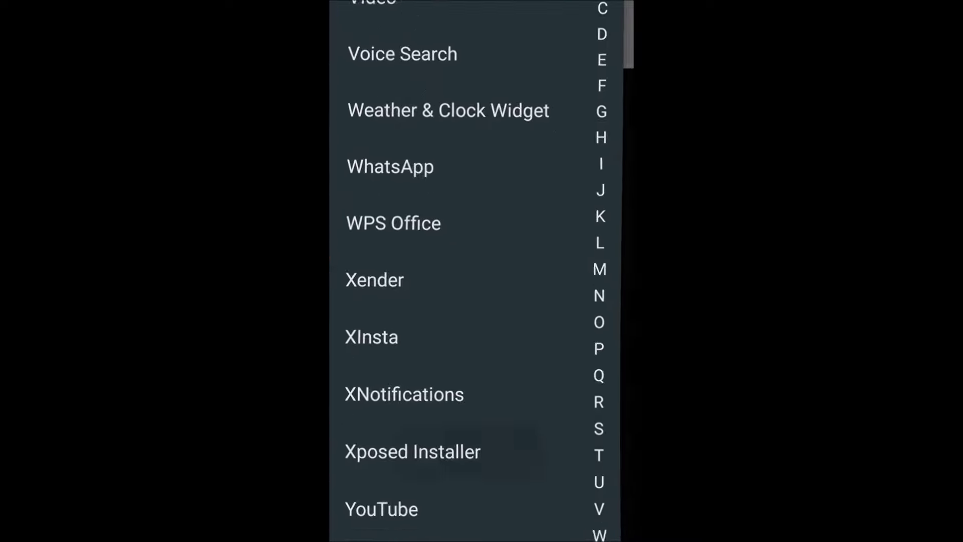
{"action": "left_click", "coordinate": [422, 464]}
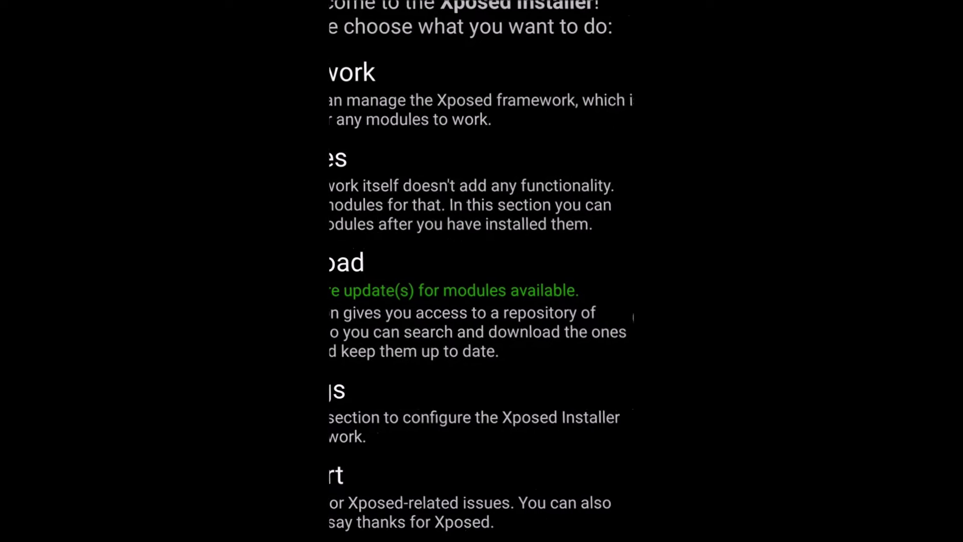
{"action": "left_click", "coordinate": [363, 262]}
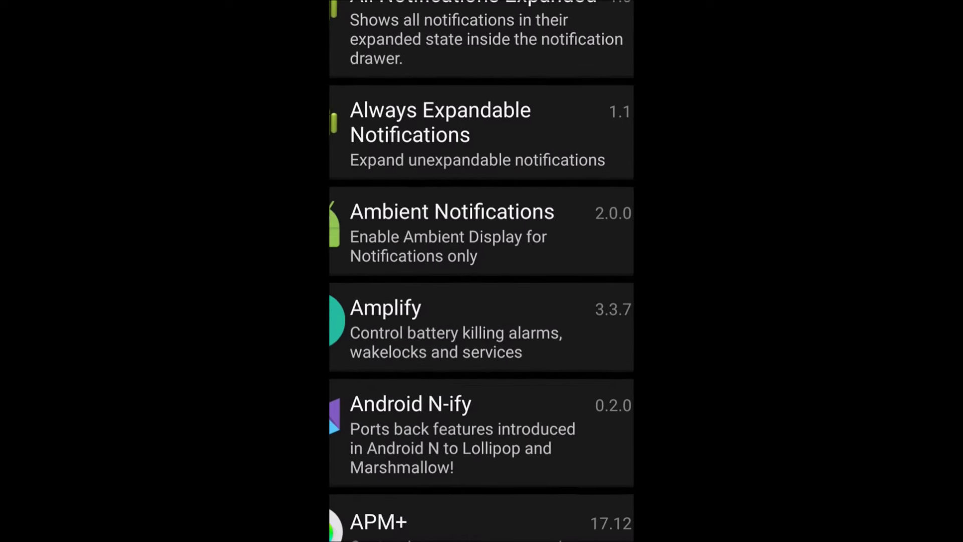